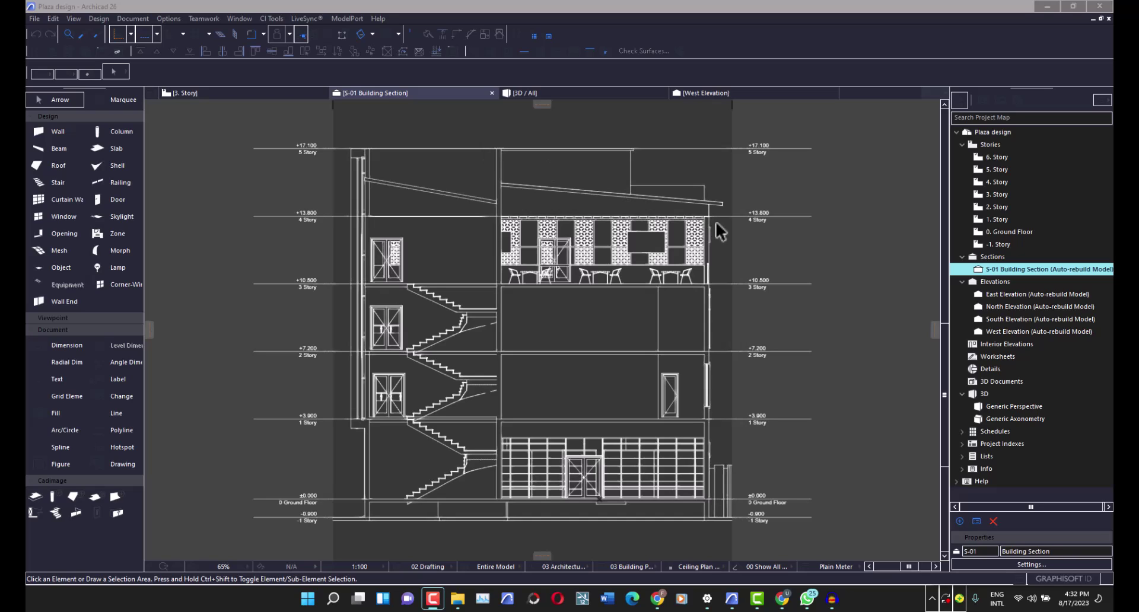
Switch from the S-01 building section to the 3. Story floor plan
left_click(840, 273)
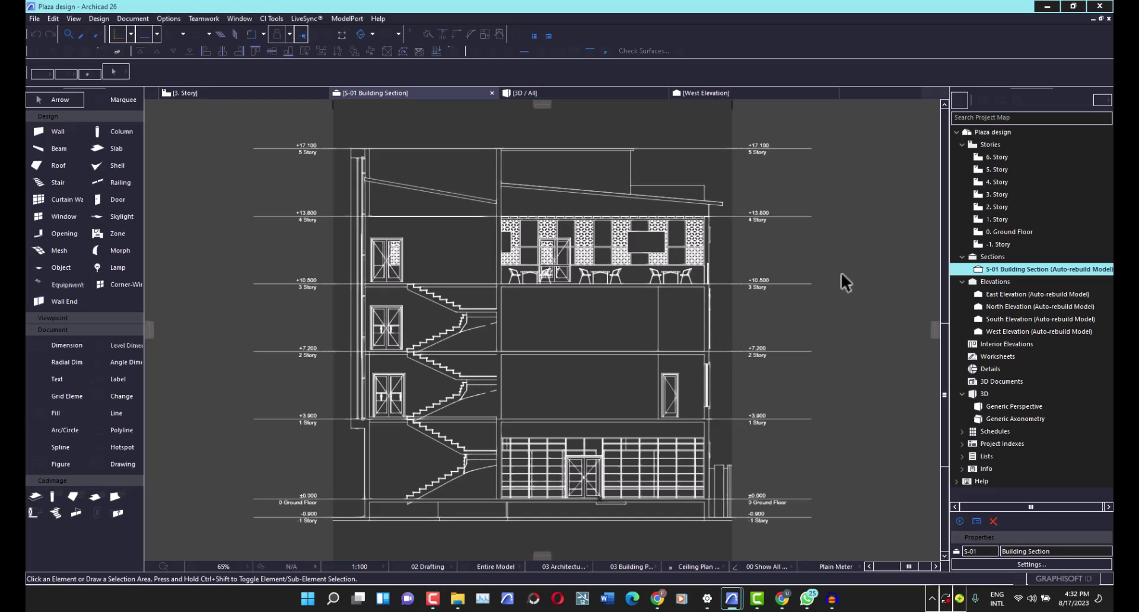
left_click(270, 92)
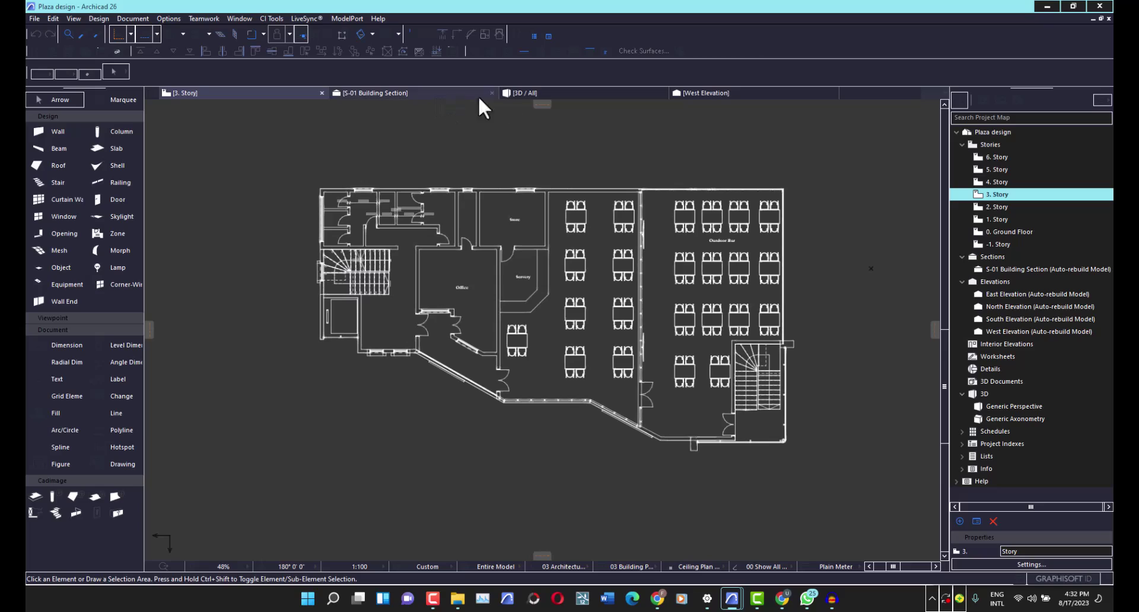
Go to the 3D view and orbit and zoom around the plaza model to inspect its facade
left_click(599, 88)
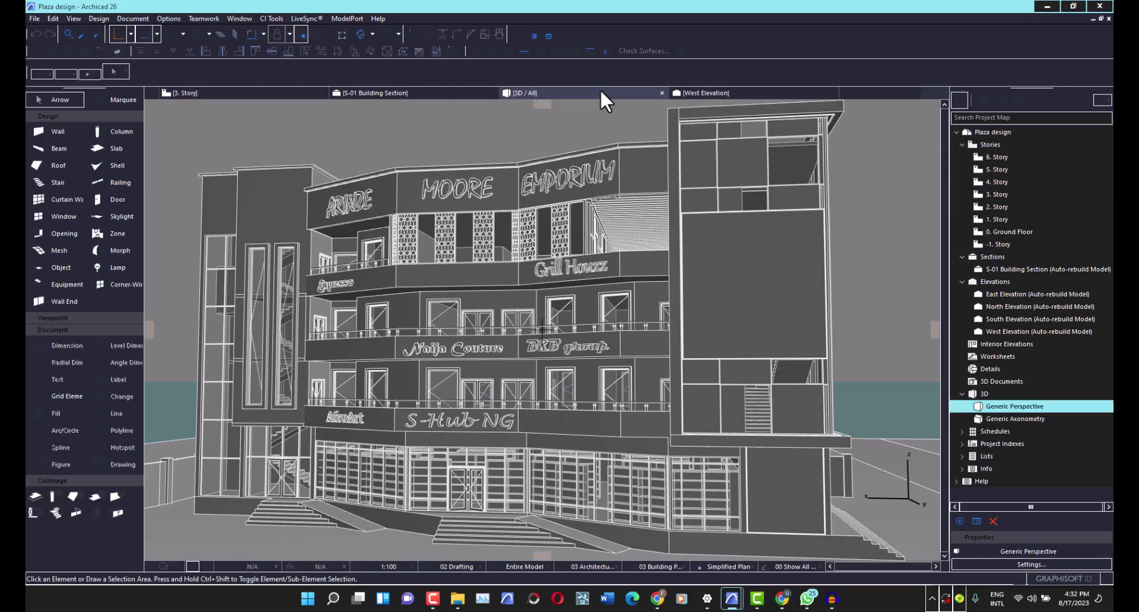
middle_click_drag(609, 230, 417, 302, "shift")
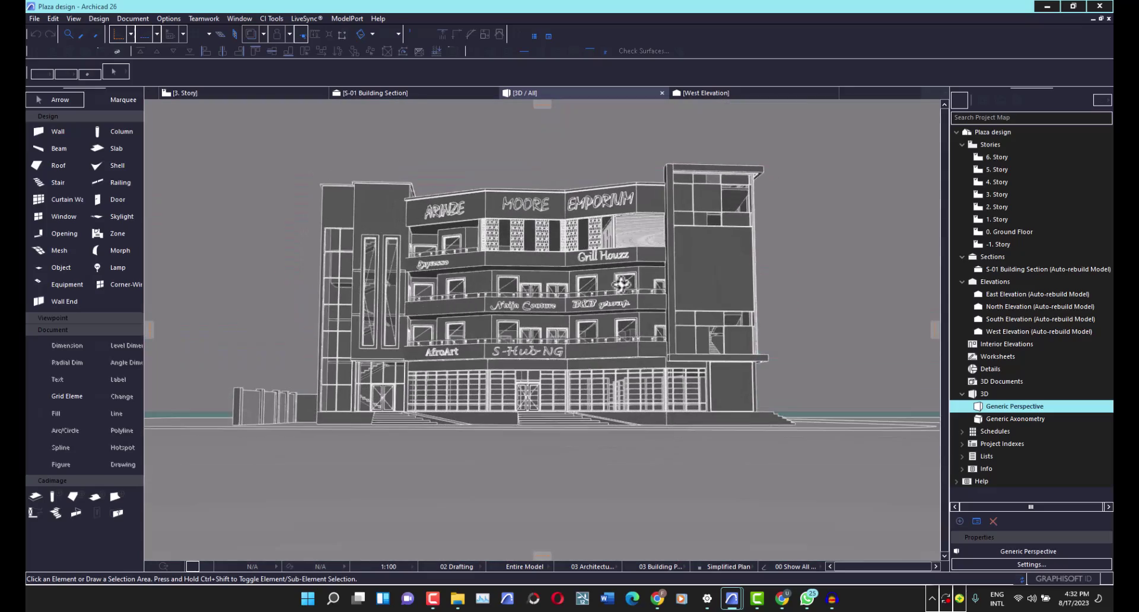
scroll(658, 284, "up", 3)
middle_click_drag(655, 287, 694, 315, "shift")
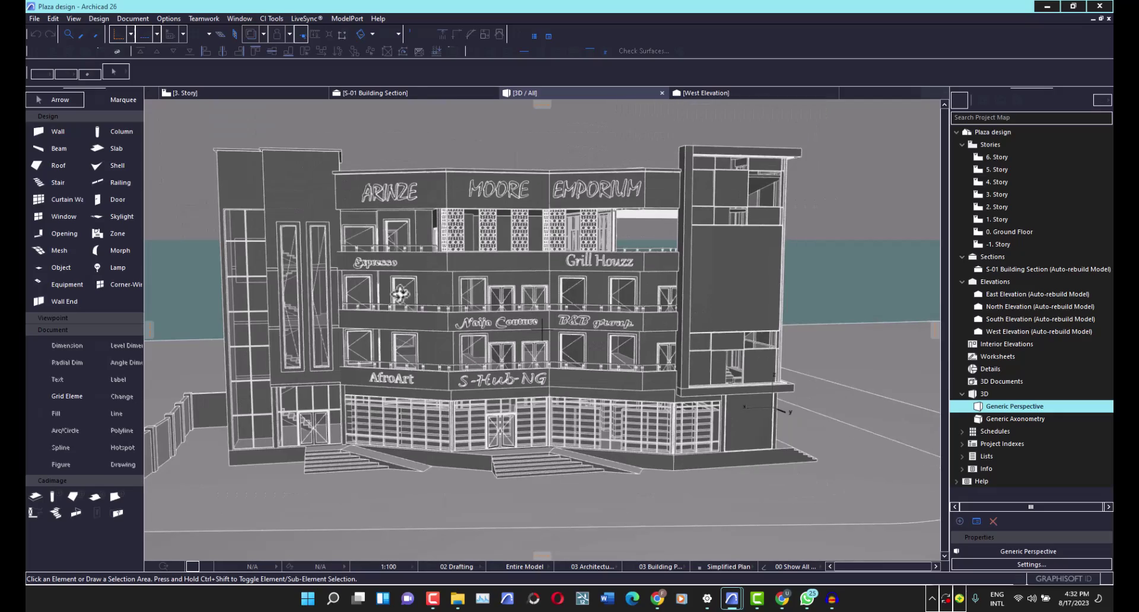
middle_click_drag(400, 294, 259, 272, "shift")
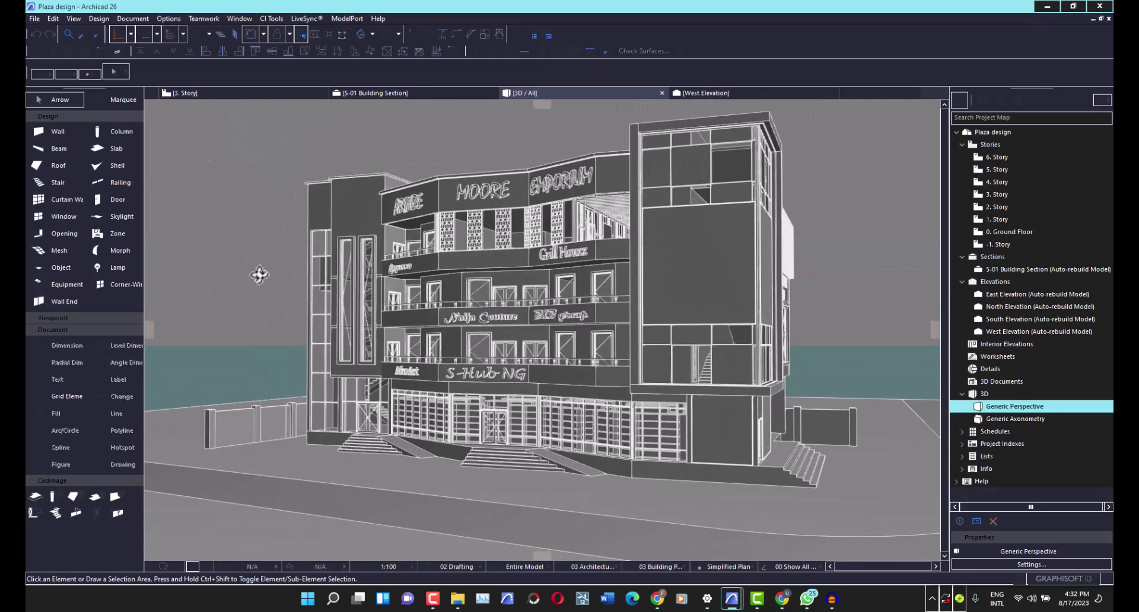
scroll(498, 236, "up", 3)
scroll(499, 236, "up", 1)
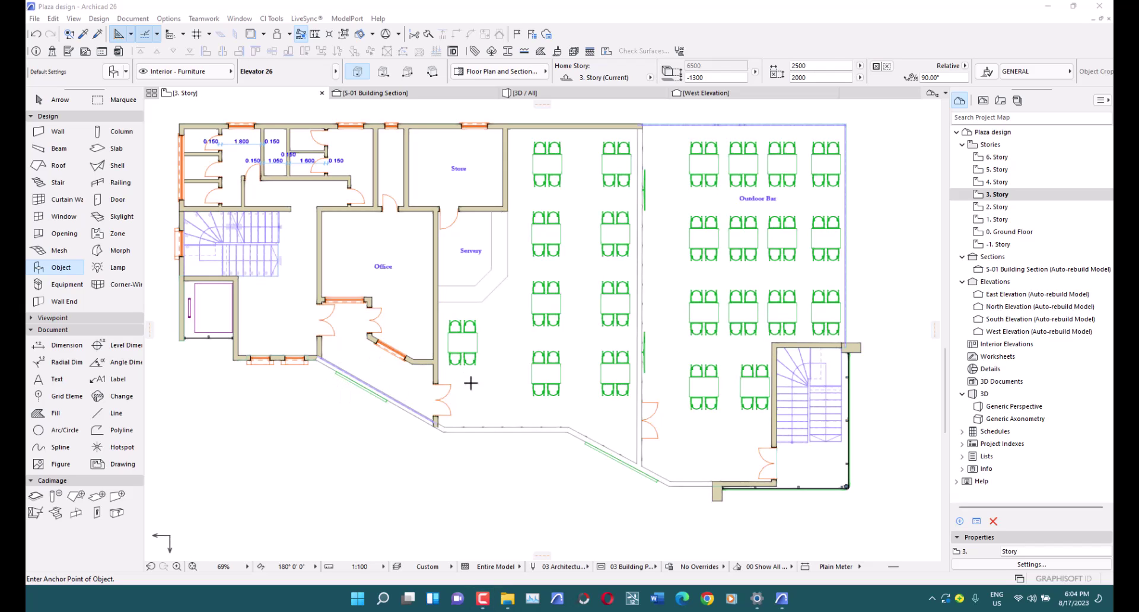
left_click(301, 3)
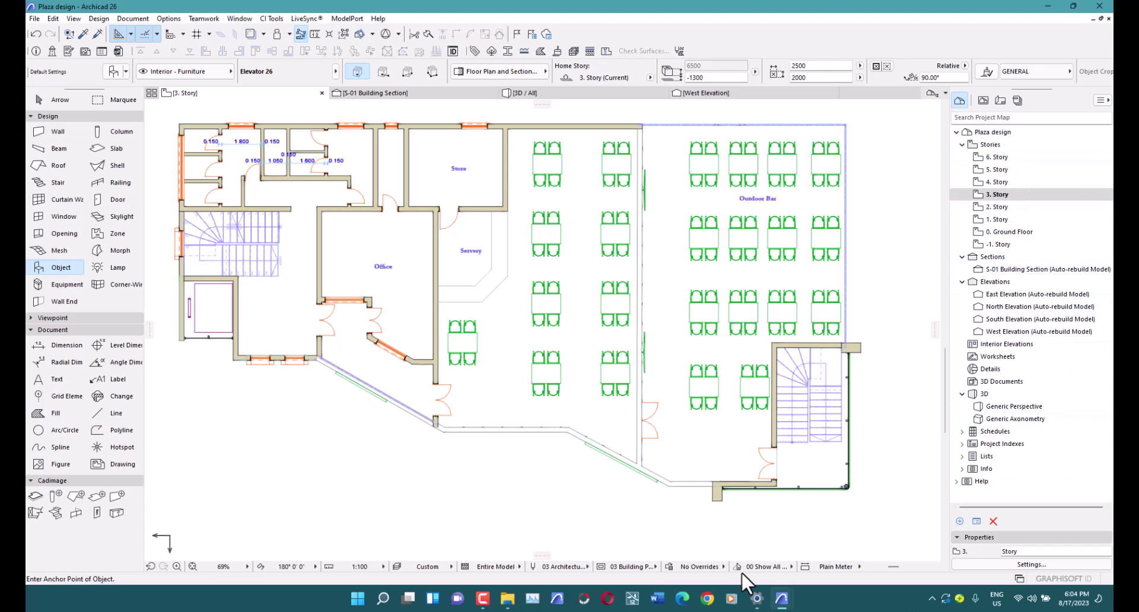
left_click(755, 600)
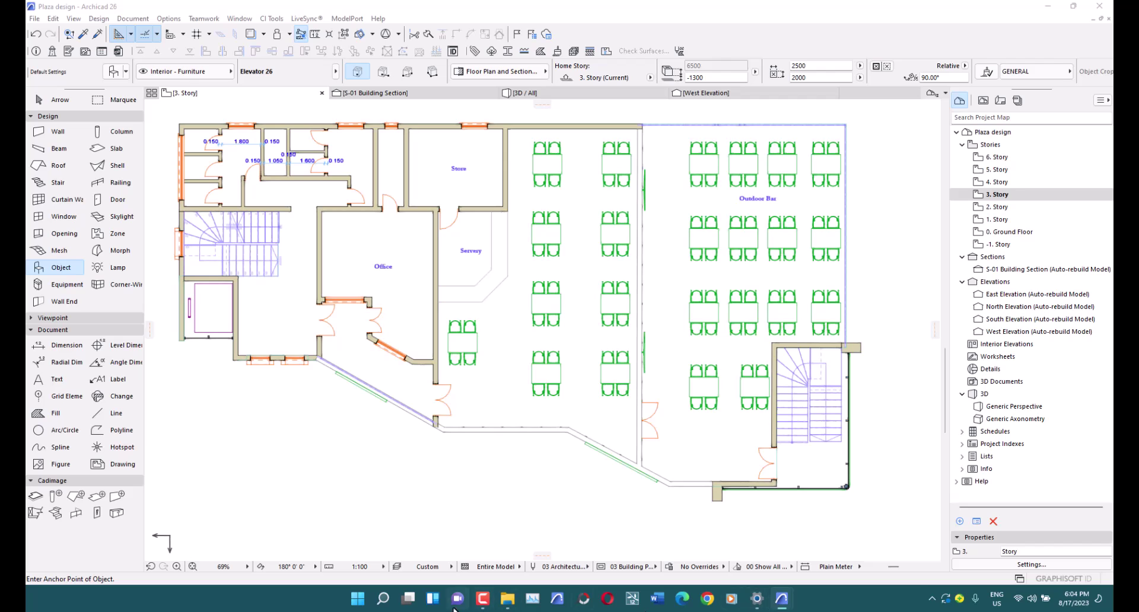
Launch Windows Settings from the Start menu, then close it again
left_click(363, 599)
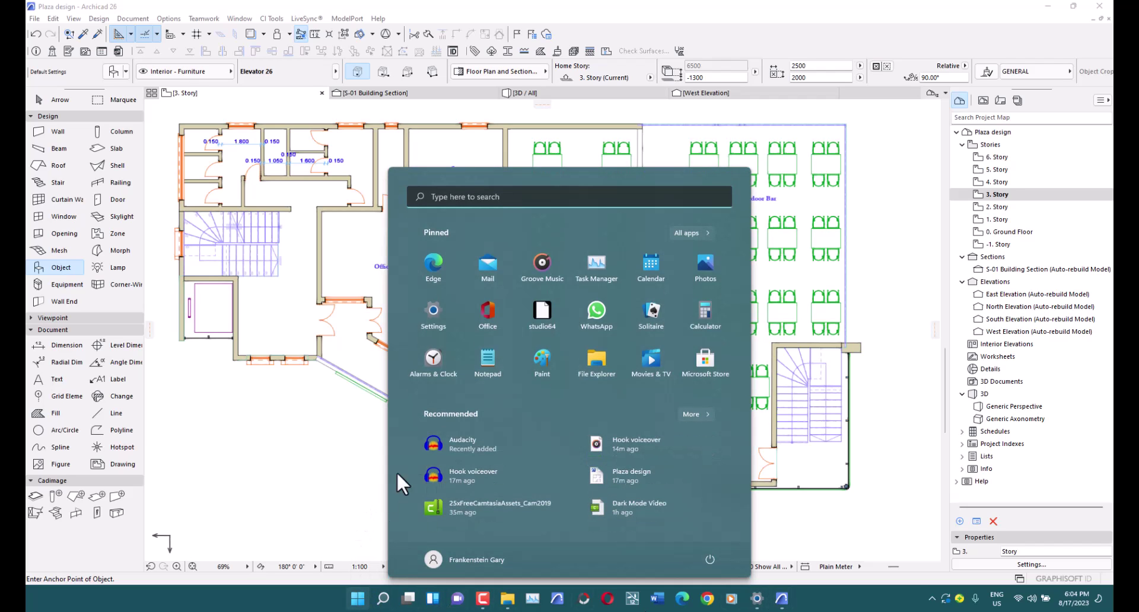
left_click(425, 312)
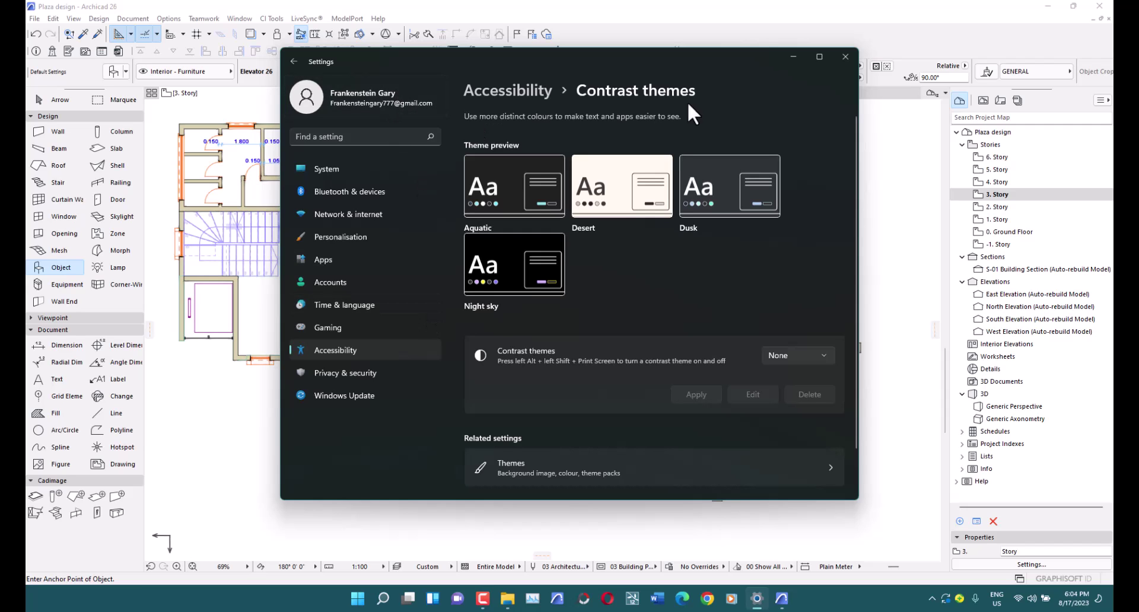
left_click(845, 57)
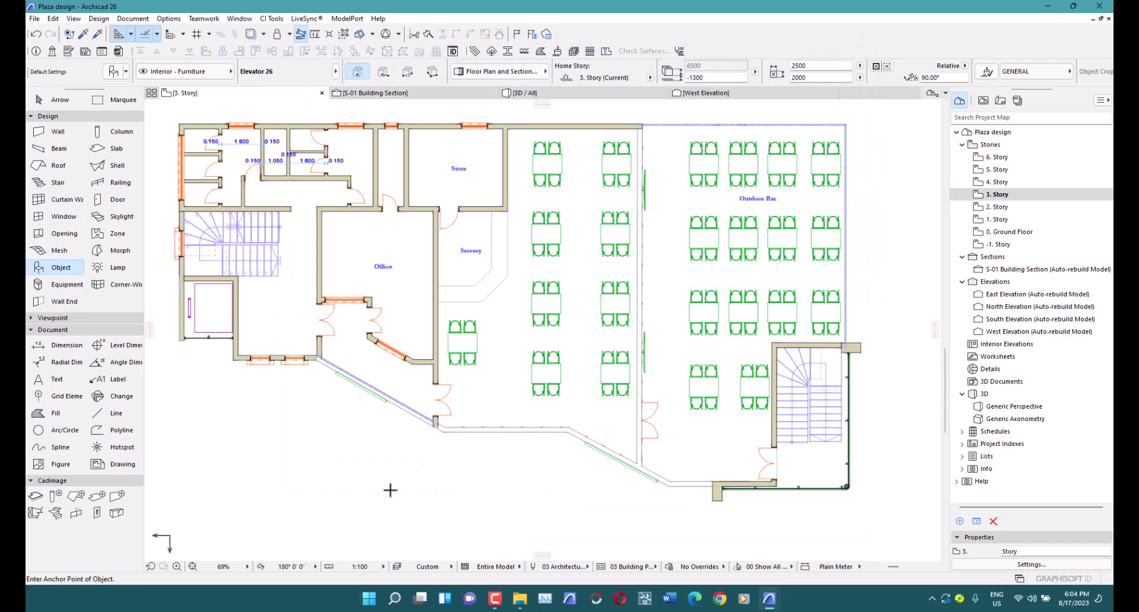
Search for 'high contrast' and go to the Contrast themes settings page
left_click(396, 598)
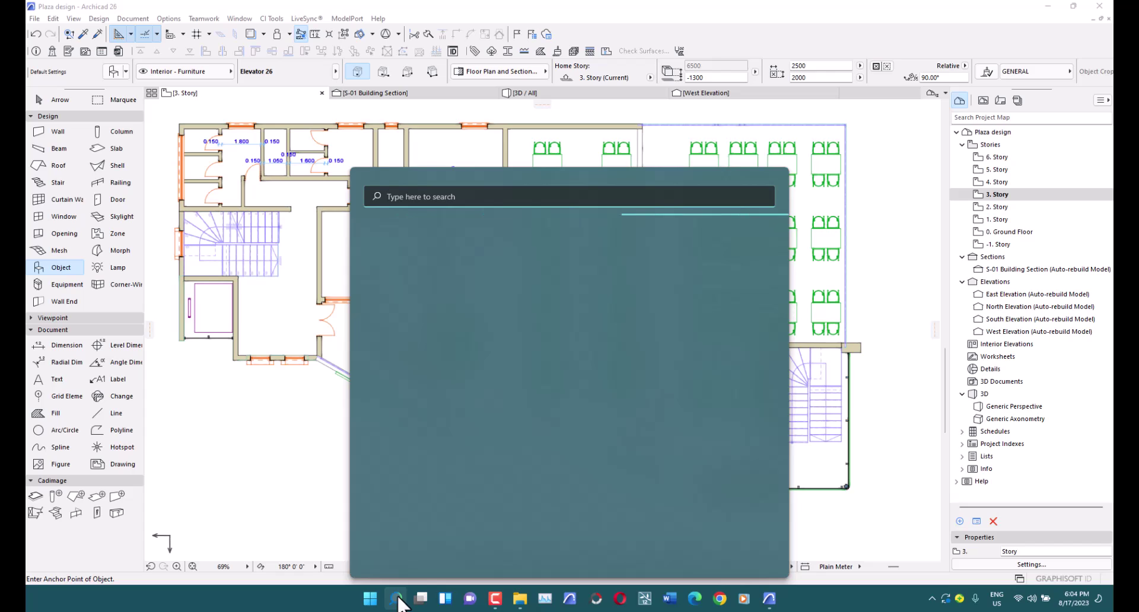
type("high cont")
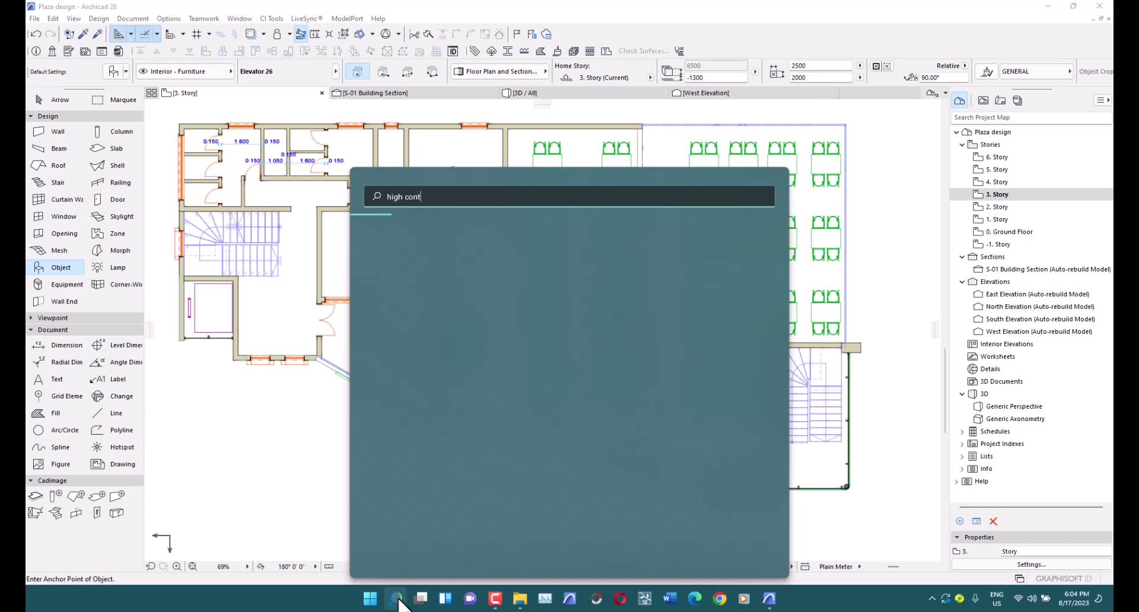
type("rast")
key("ctrl+a")
key("BackSpace")
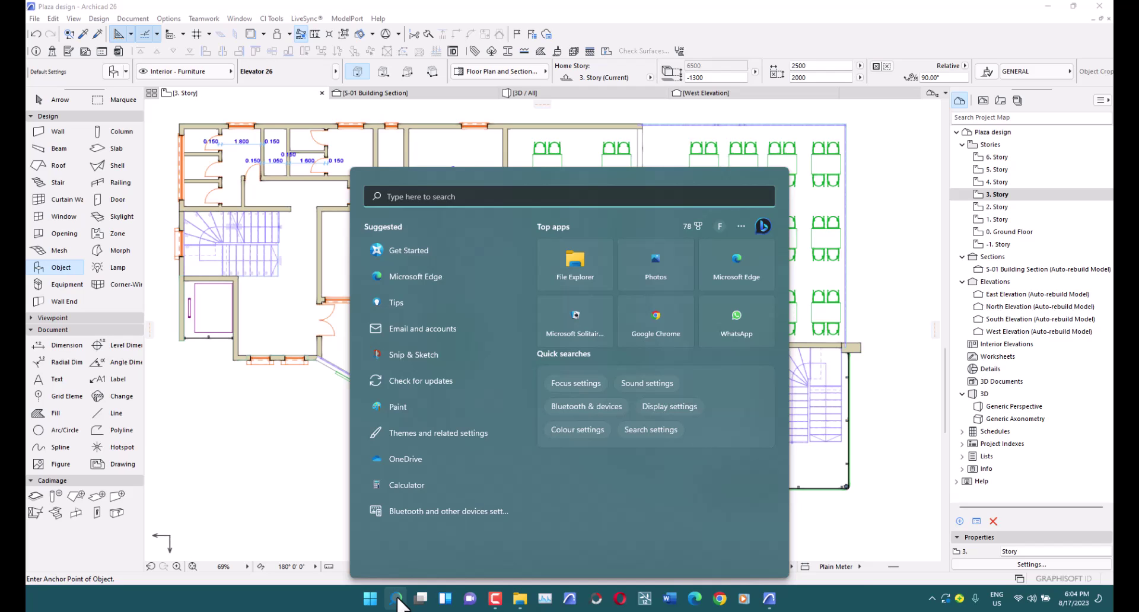
type("high")
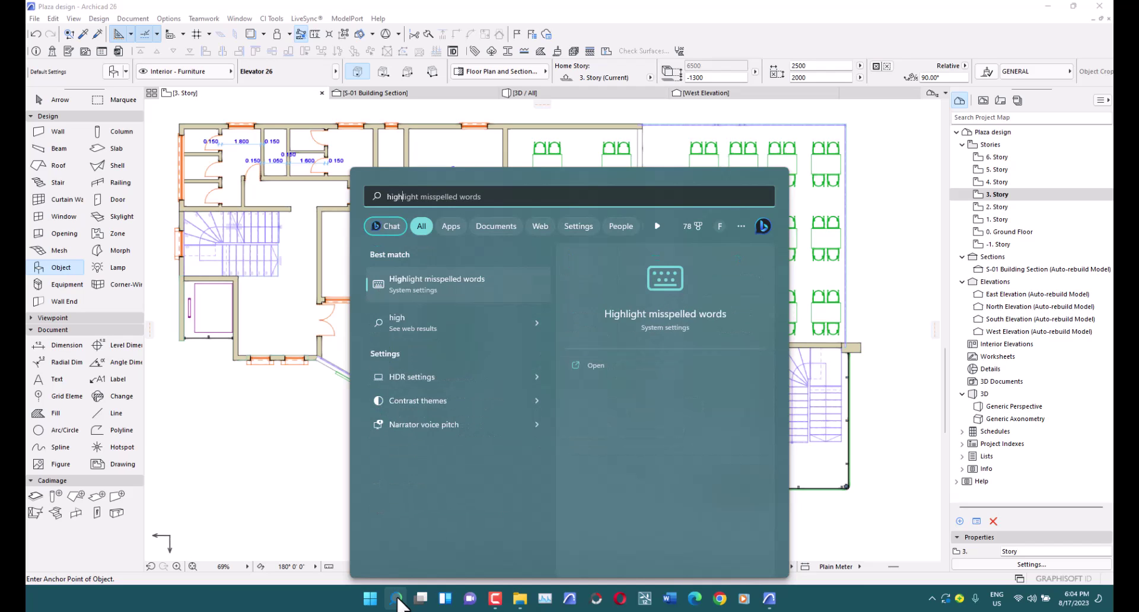
type(" contr")
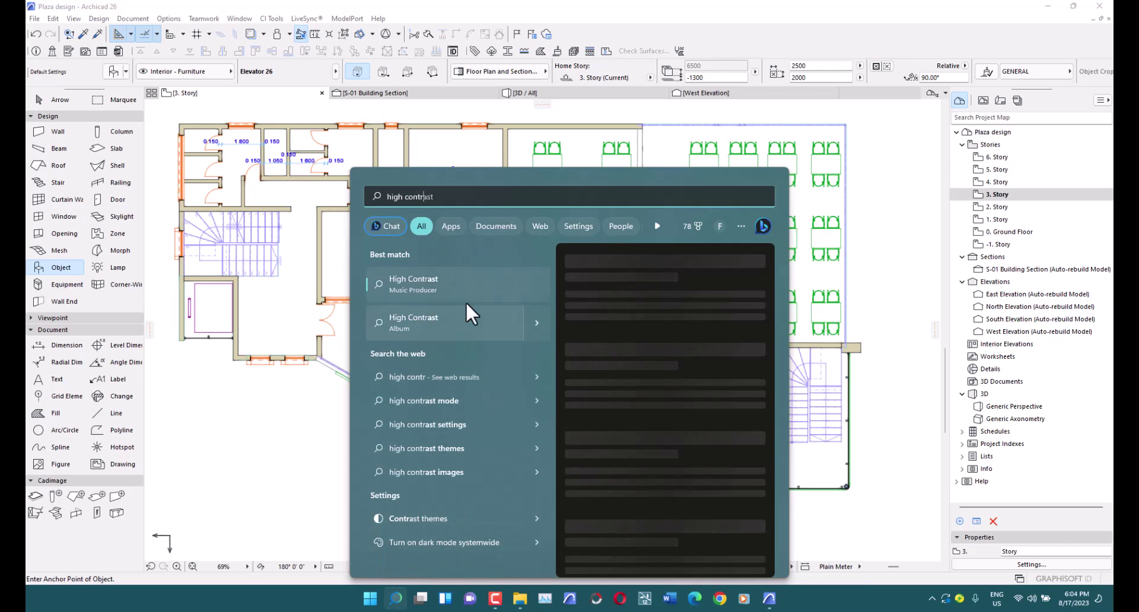
left_click(435, 519)
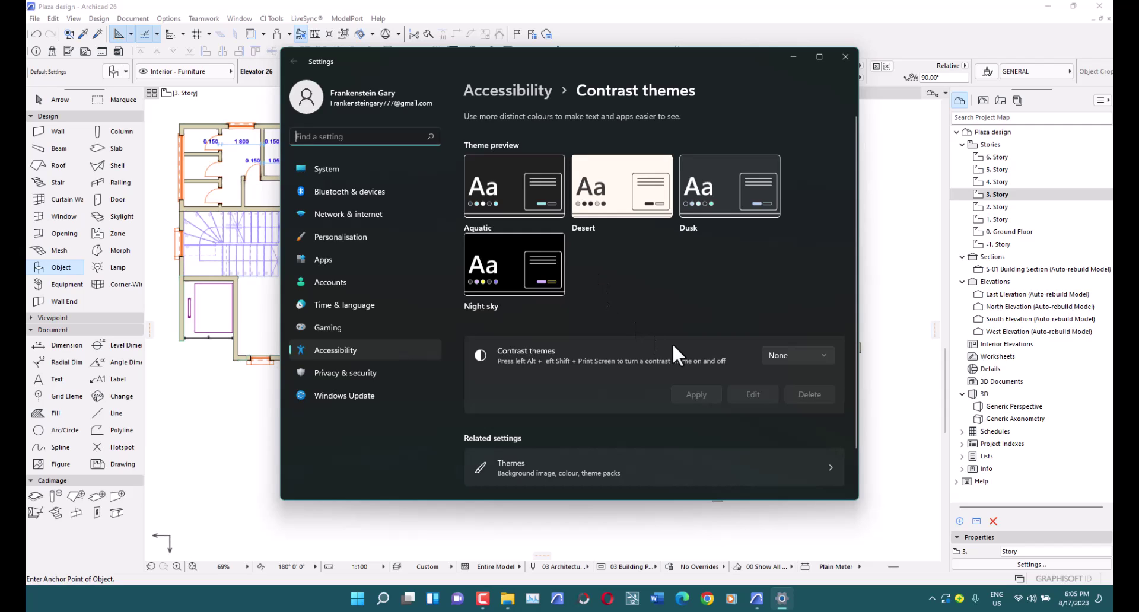
Apply the Aquatic contrast theme and minimize Settings to bring Archicad back
left_click(780, 354)
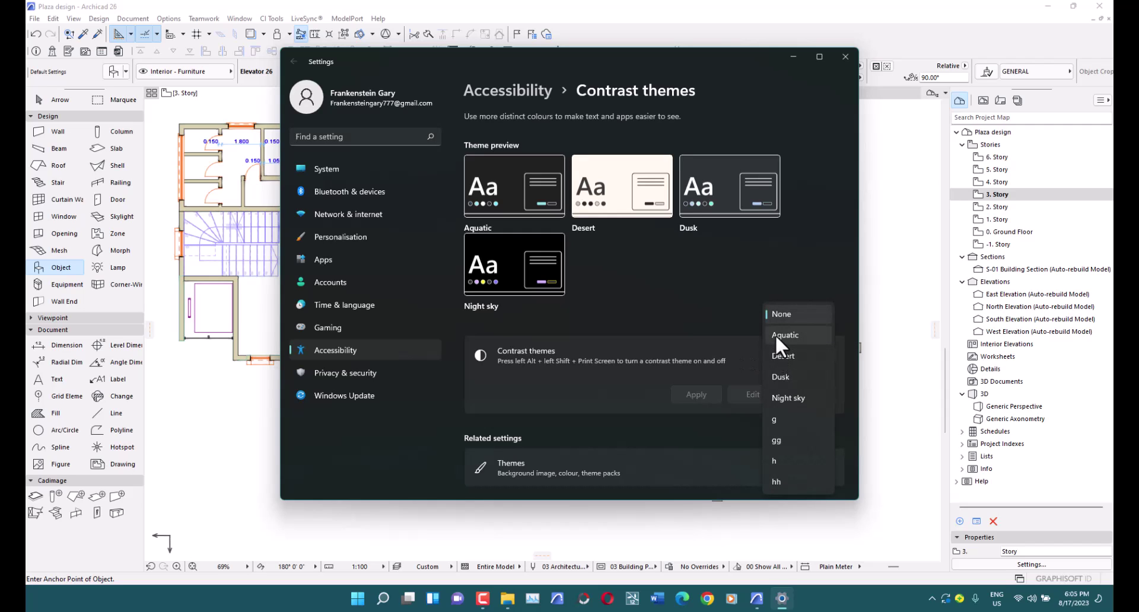
left_click(776, 336)
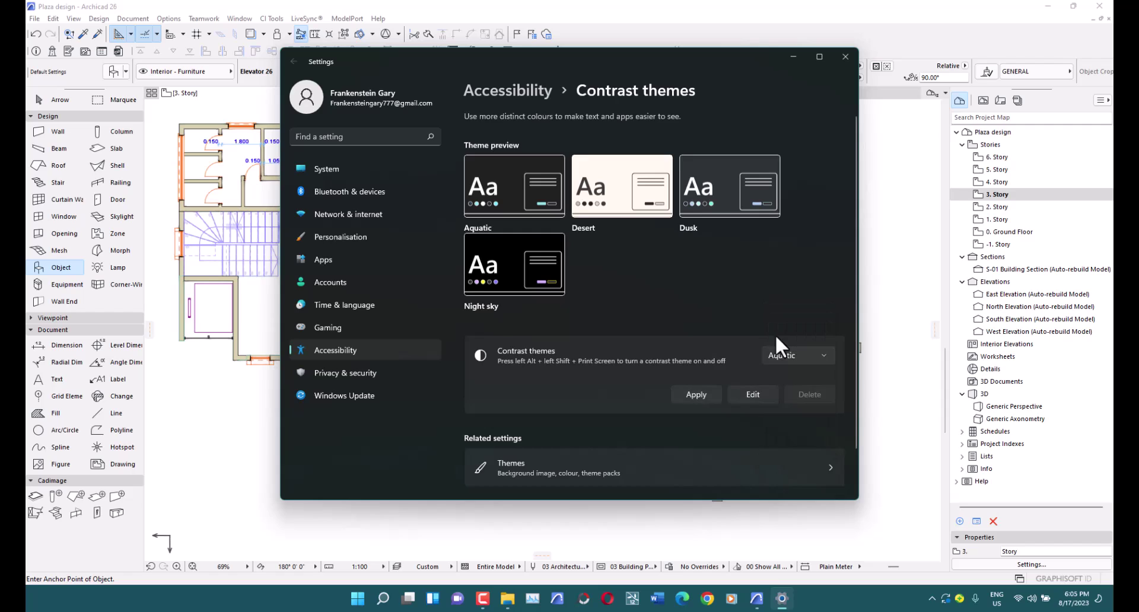
left_click(694, 395)
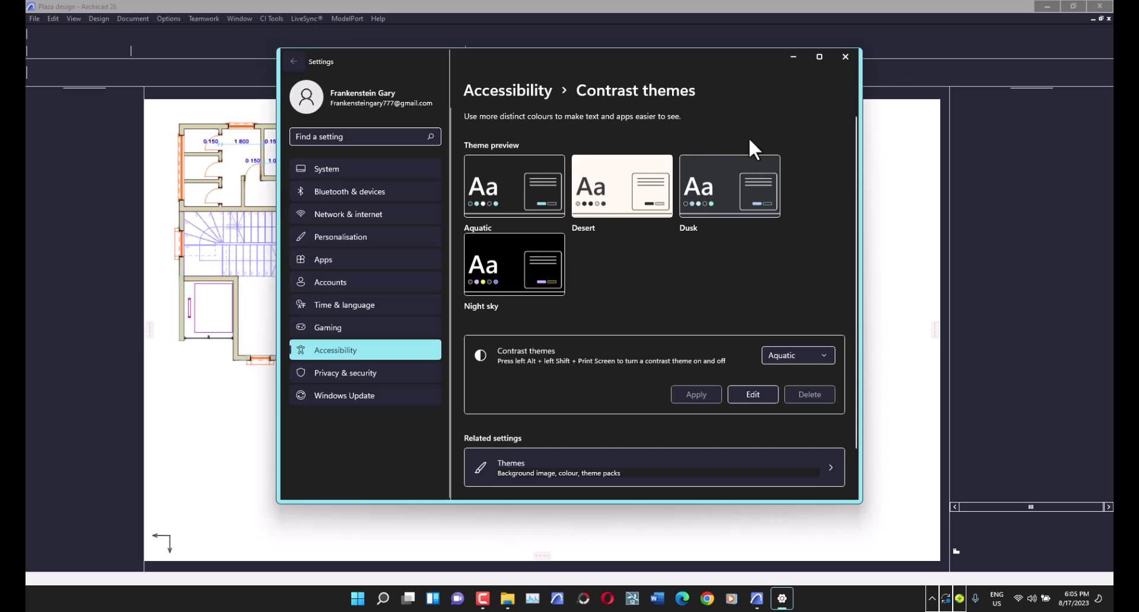
left_click(793, 56)
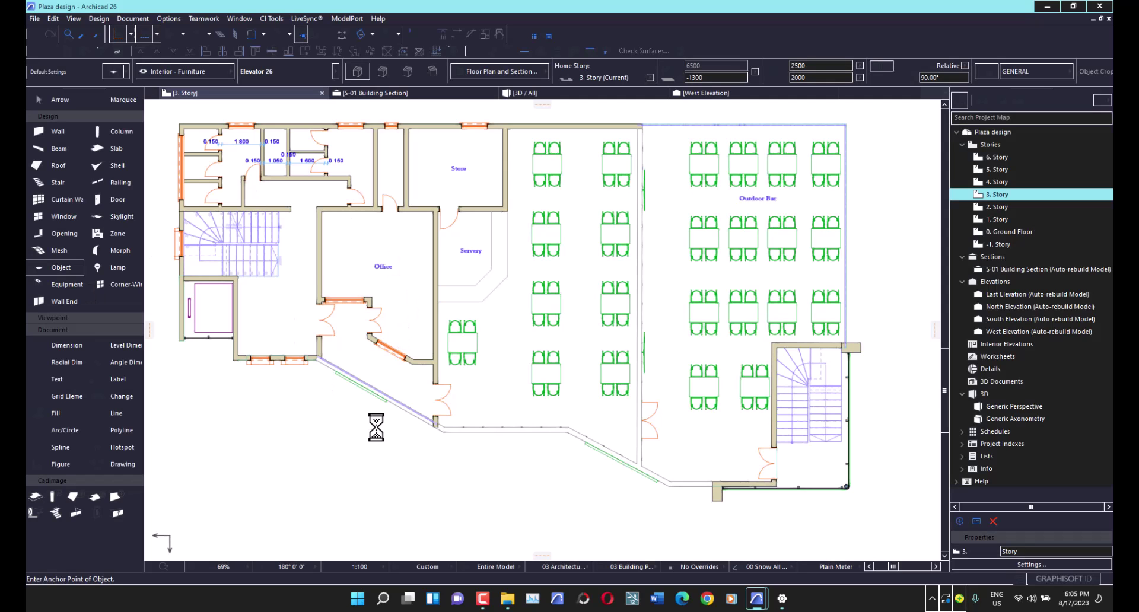
left_click(507, 599)
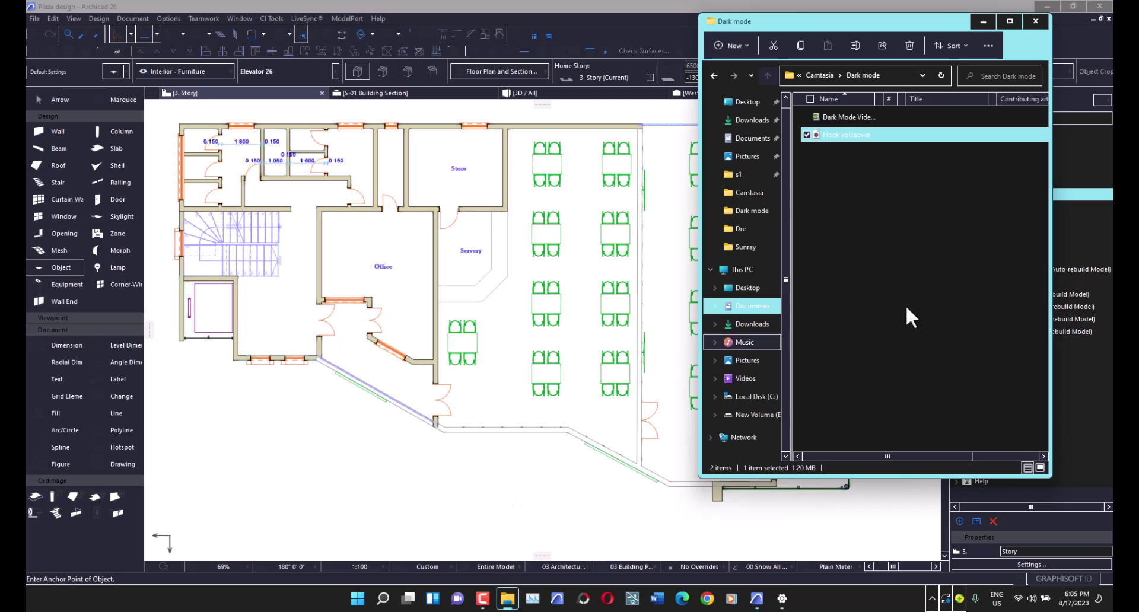
left_click(1009, 22)
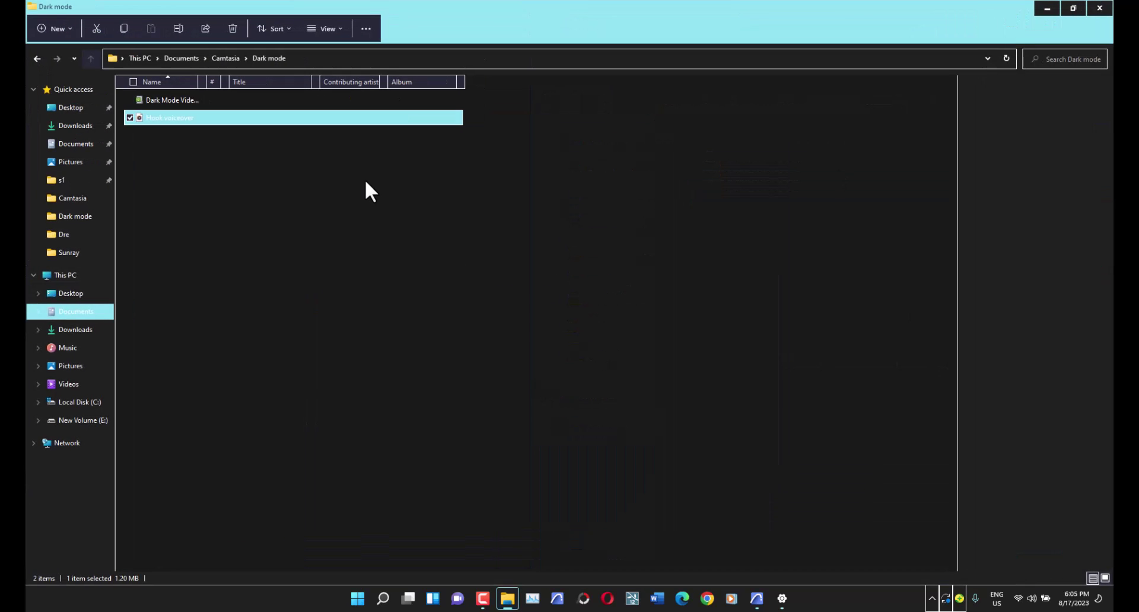
left_click(1071, 8)
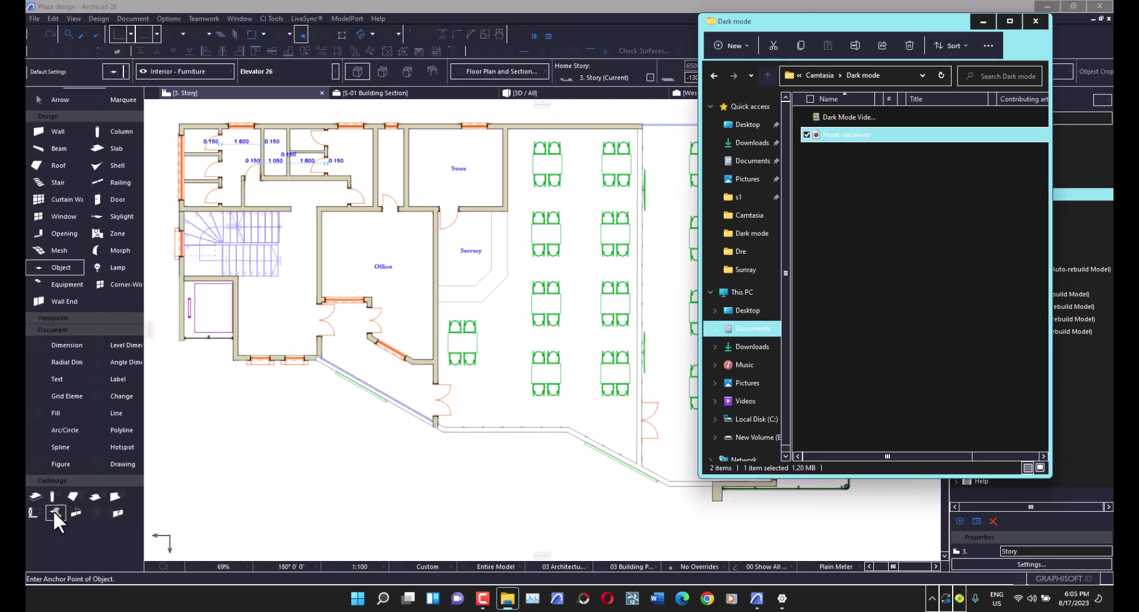
left_click(522, 6)
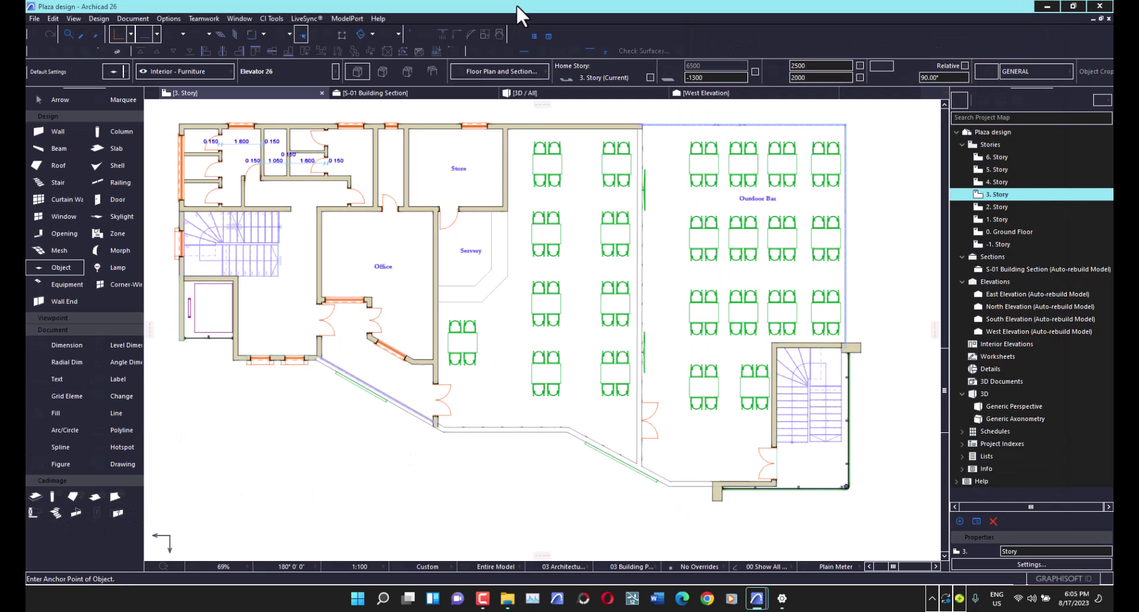
Scroll the 3. Story plan and bring up the View menu's display options
scroll(585, 378, "down", 2)
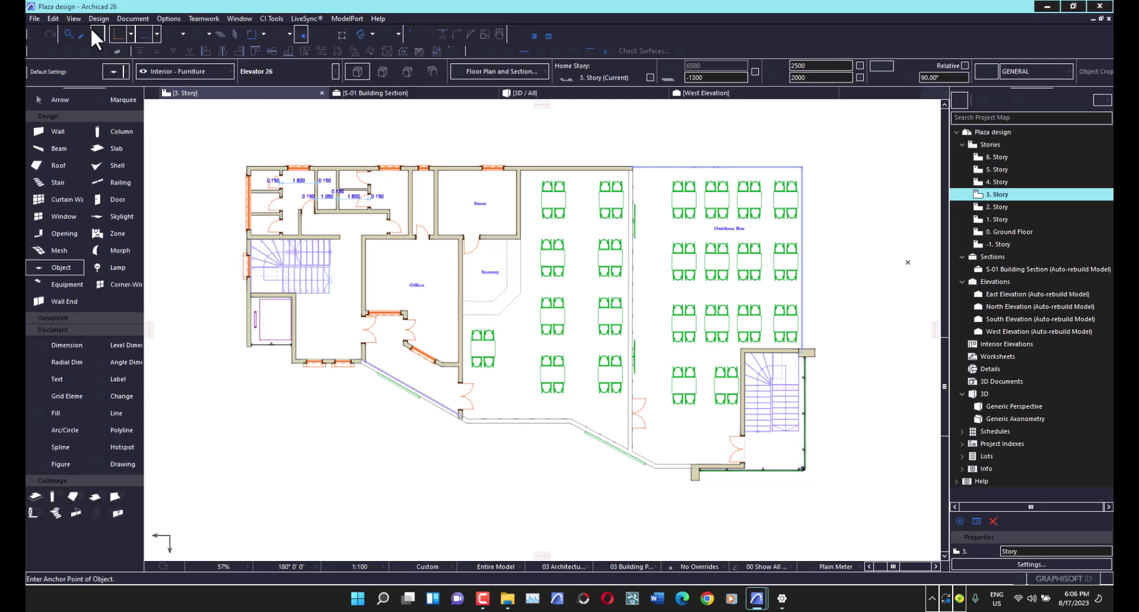
left_click(75, 18)
Set the 2D window background colour to dark grey (Lum about 43, RGB 44,44,44)
mouse_move(127, 107)
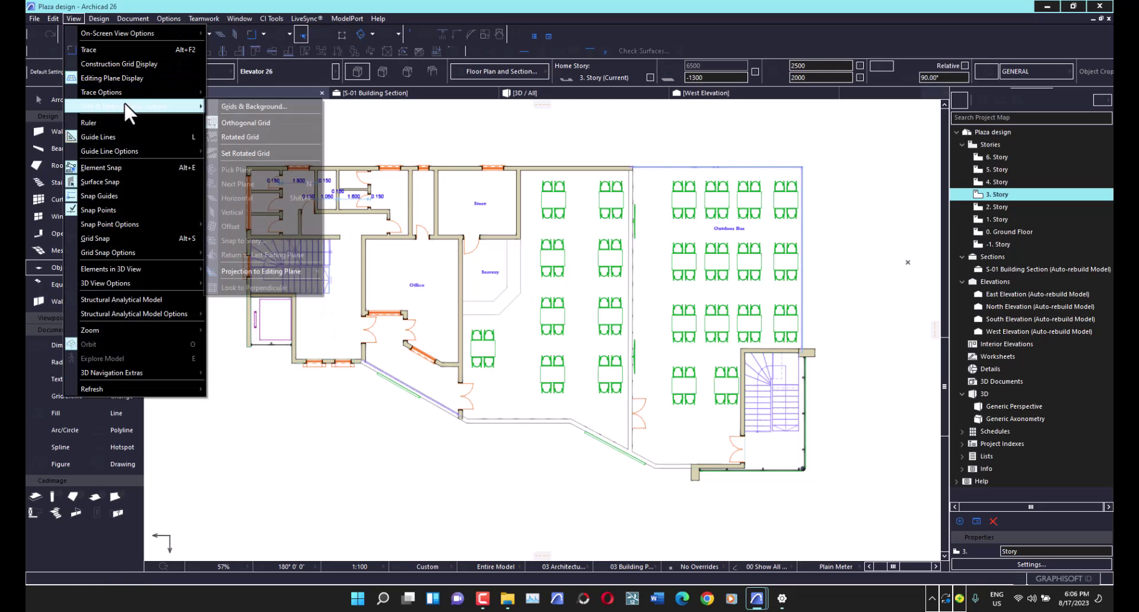
left_click(240, 107)
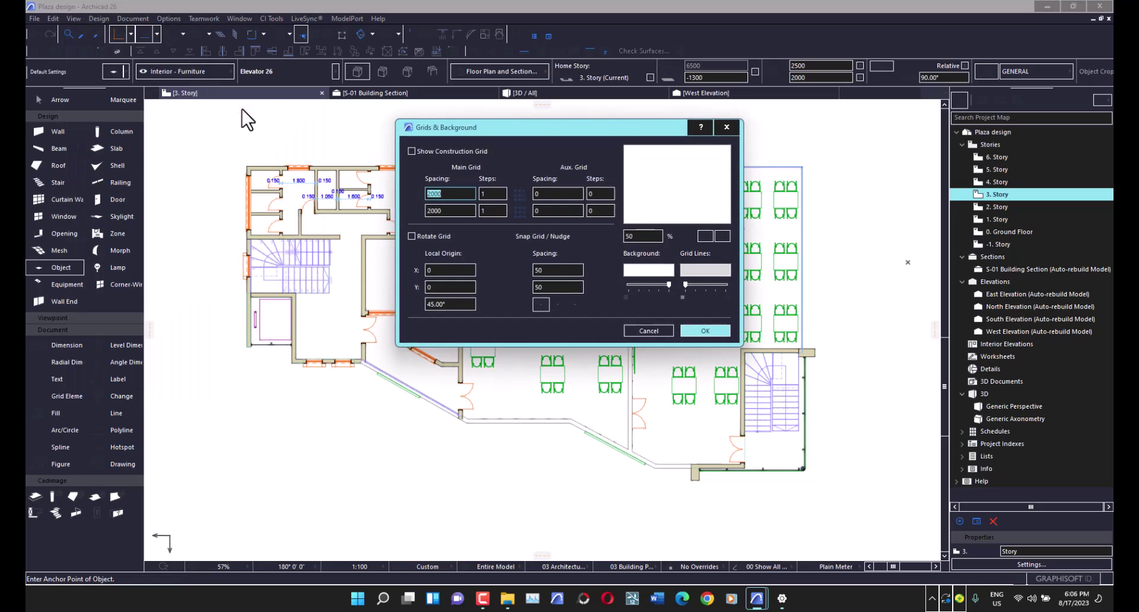
left_click(650, 270)
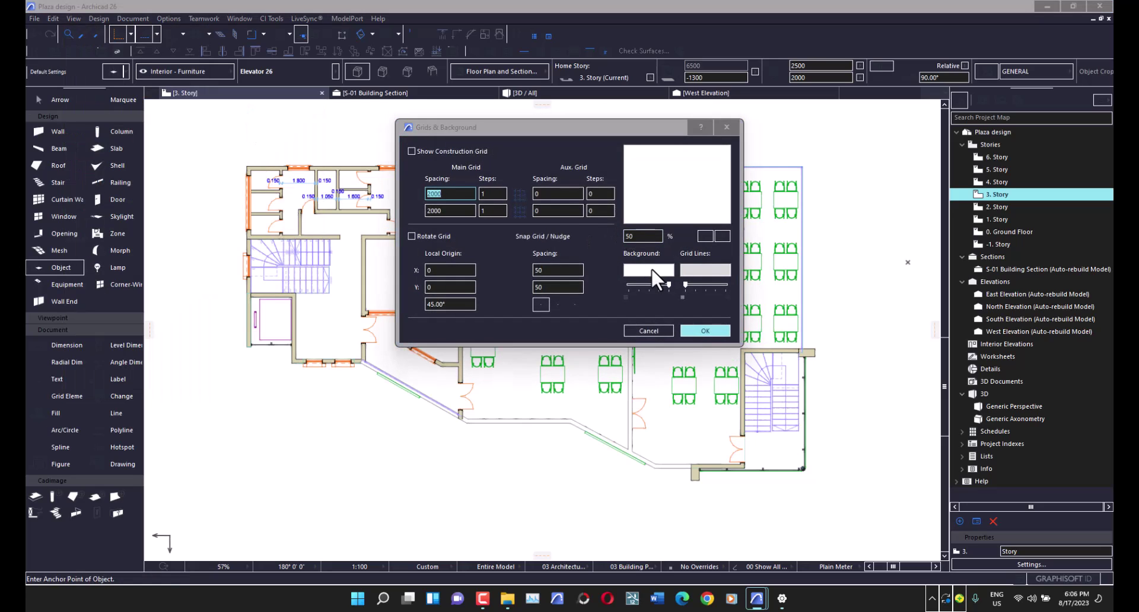
left_click_drag(684, 197, 687, 239)
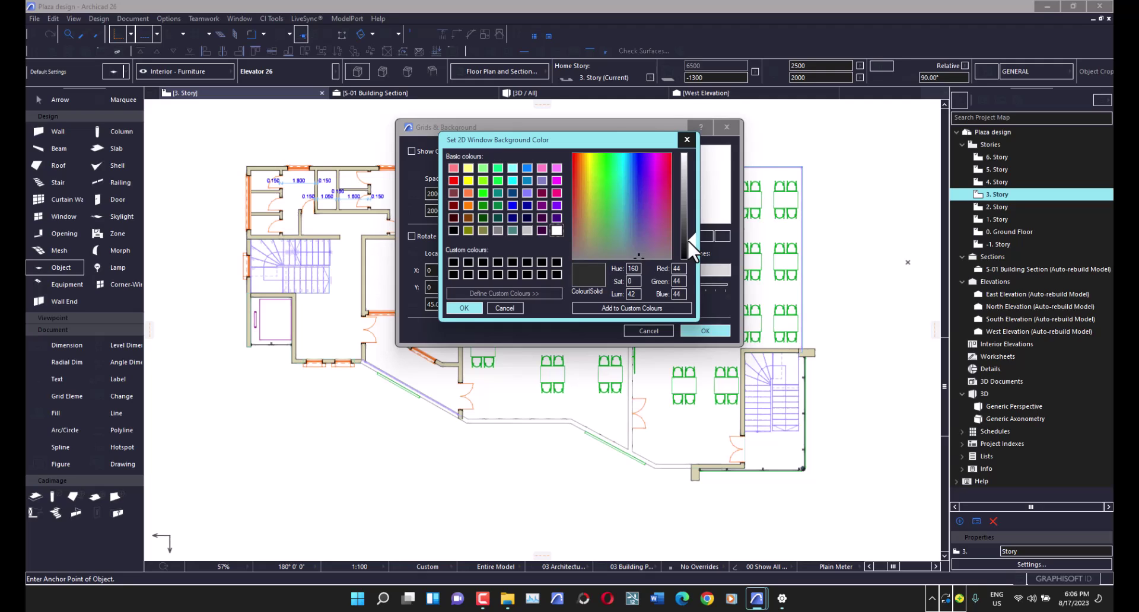
left_click(463, 308)
left_click(705, 330)
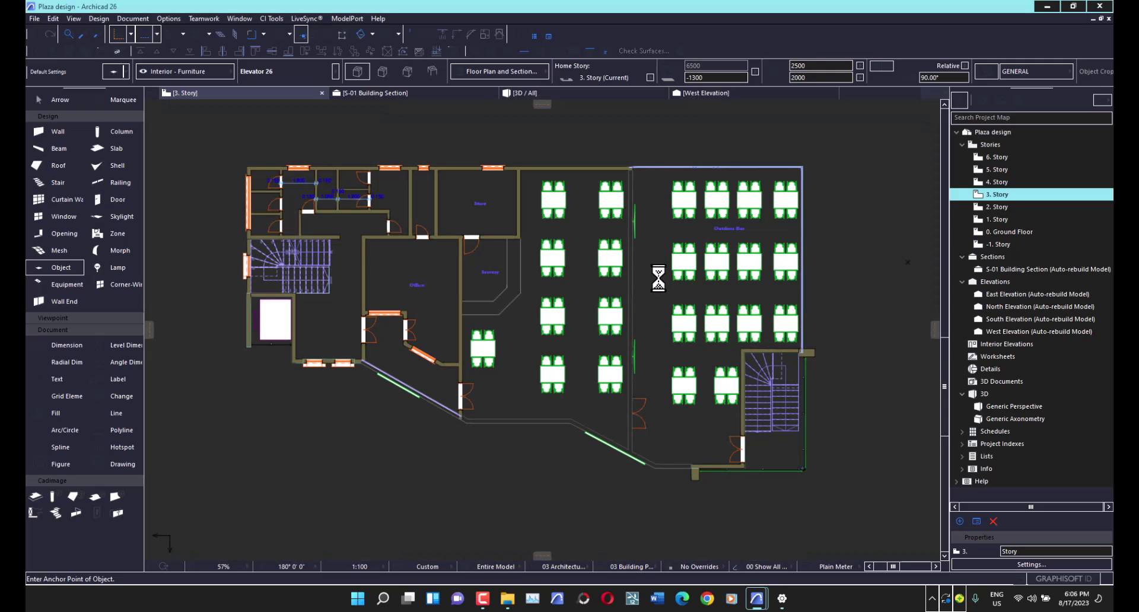
scroll(659, 278, "down", 2)
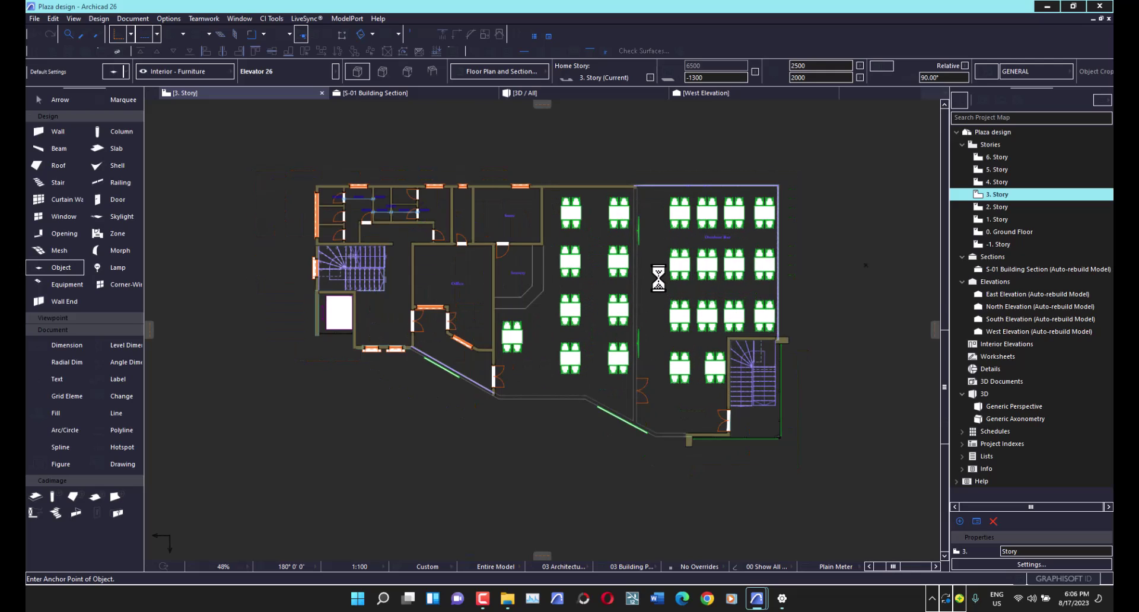
scroll(659, 278, "up", 2)
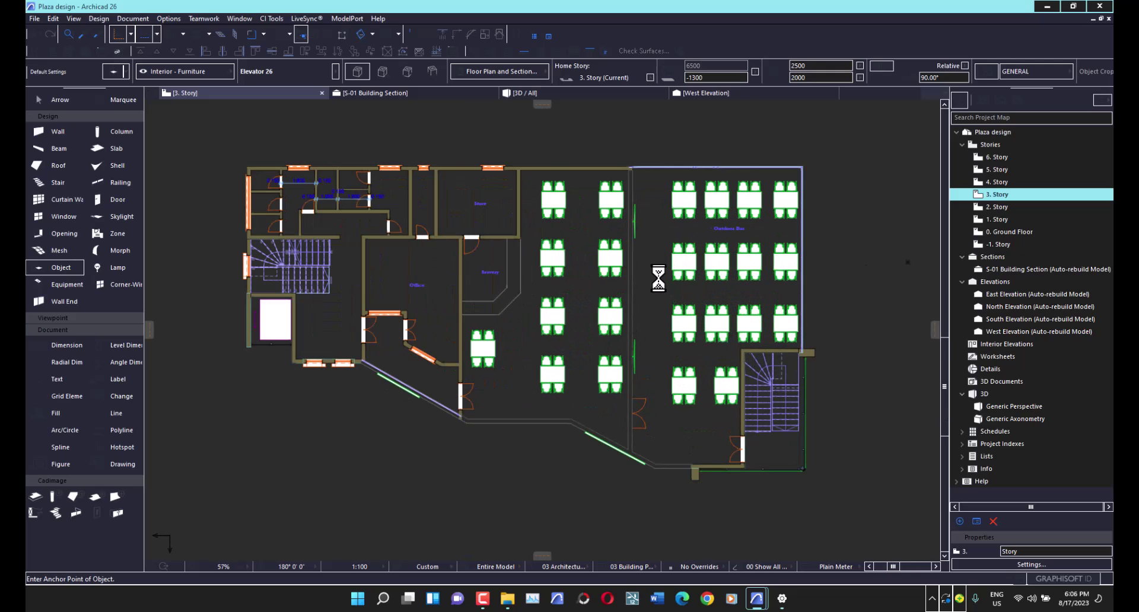
left_click(454, 90)
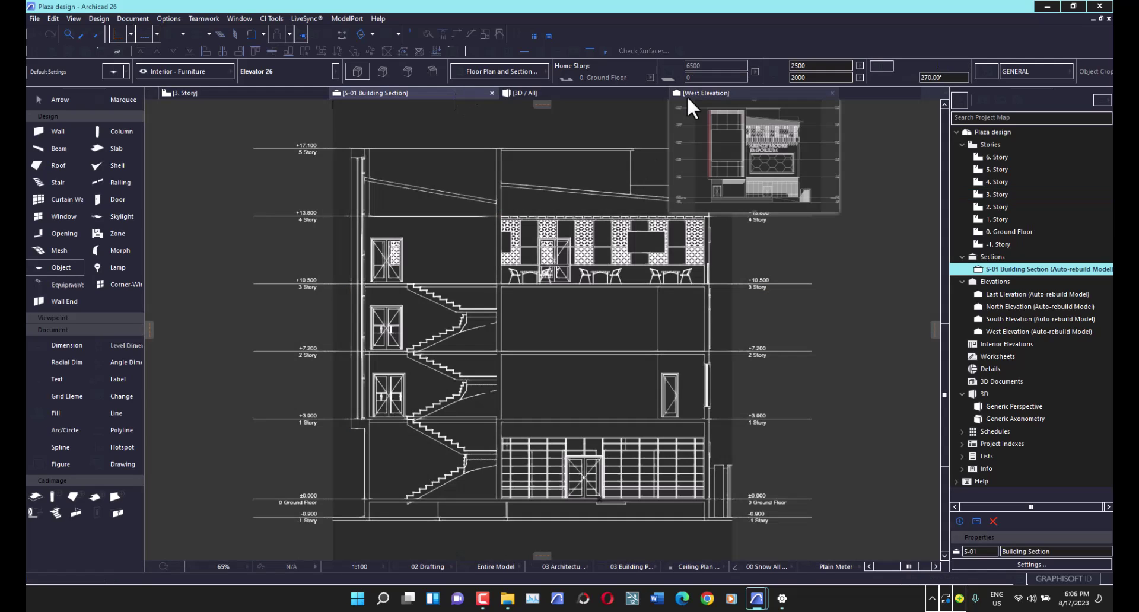
left_click(635, 95)
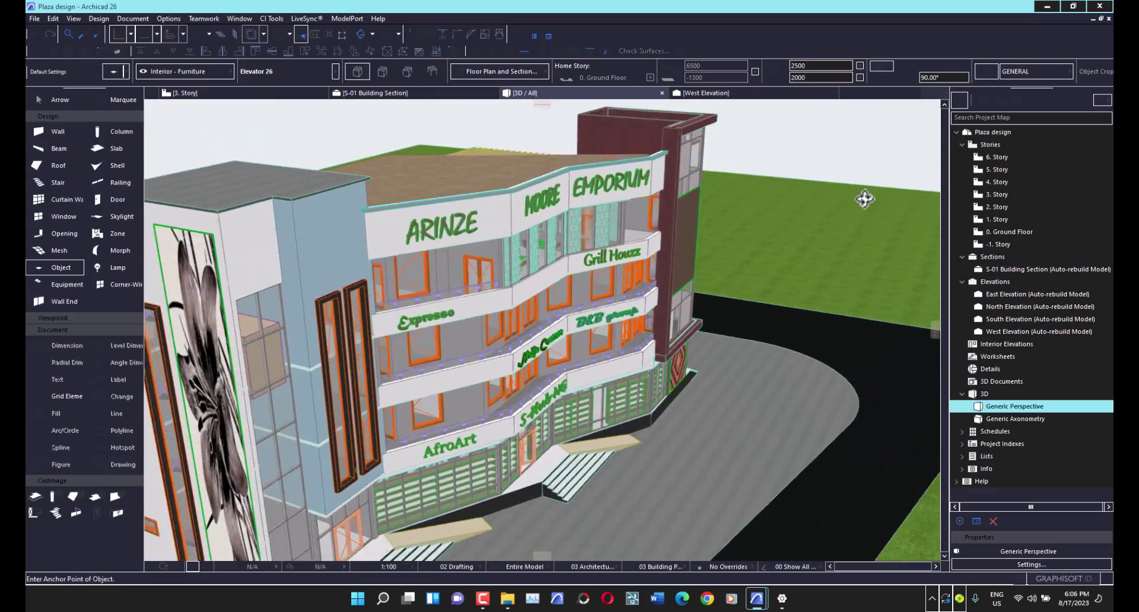
middle_click_drag(864, 198, 504, 157, "shift")
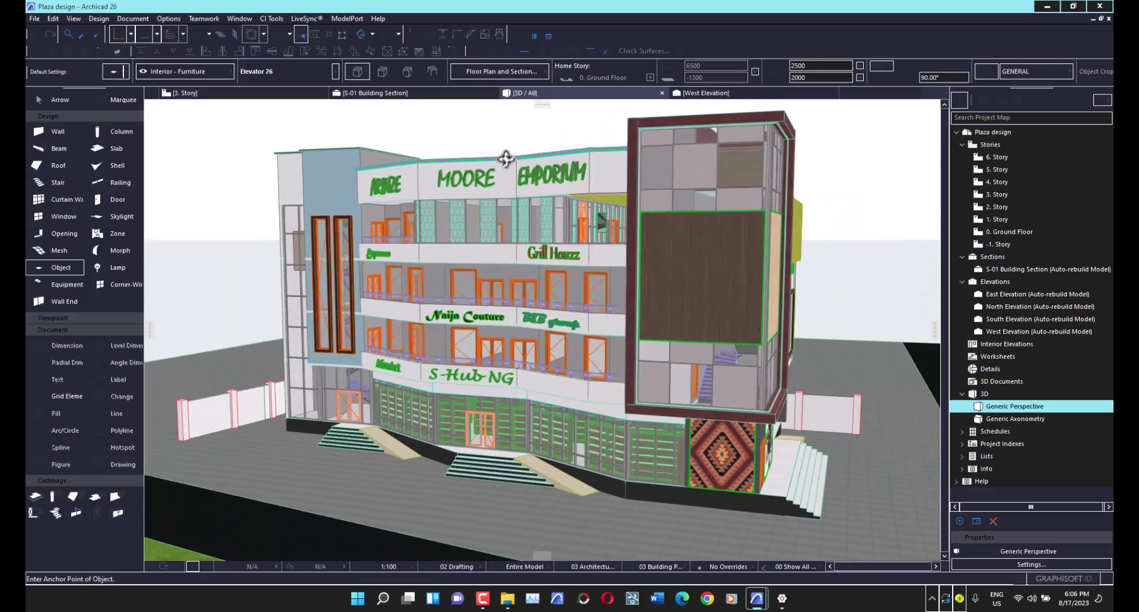
left_click(276, 93)
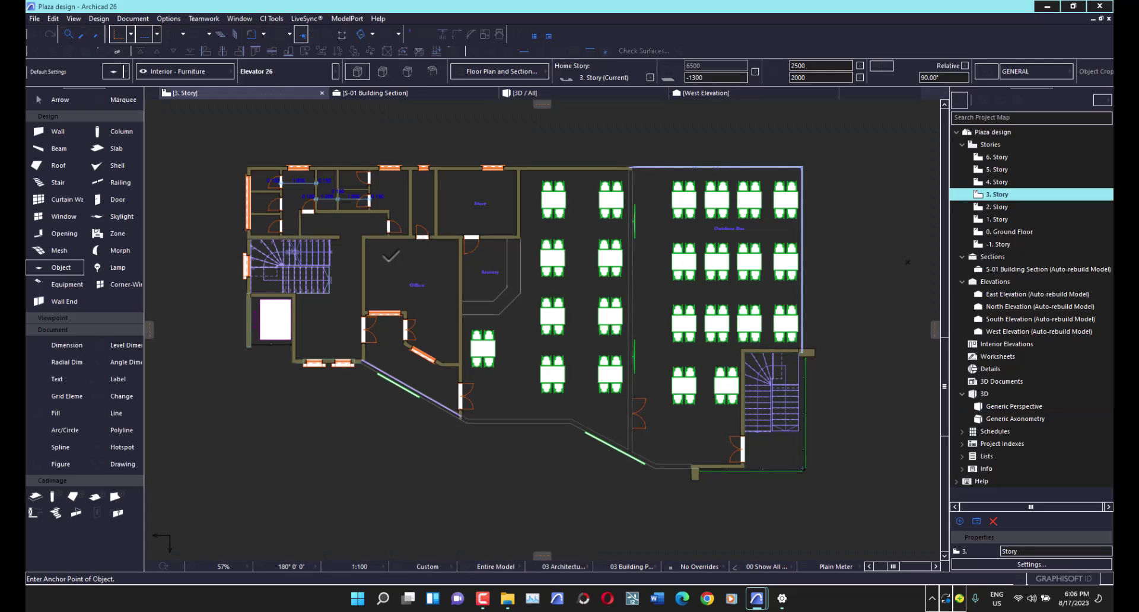
scroll(354, 165, "up", 3)
scroll(354, 165, "up", 3)
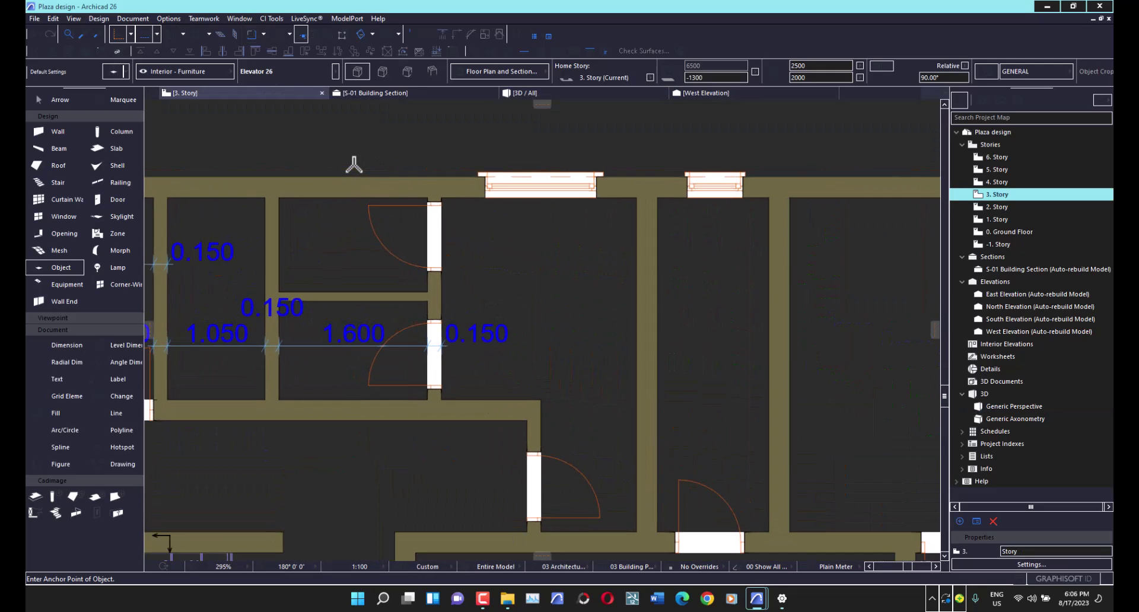
scroll(354, 165, "down", 6)
scroll(354, 165, "up", 1)
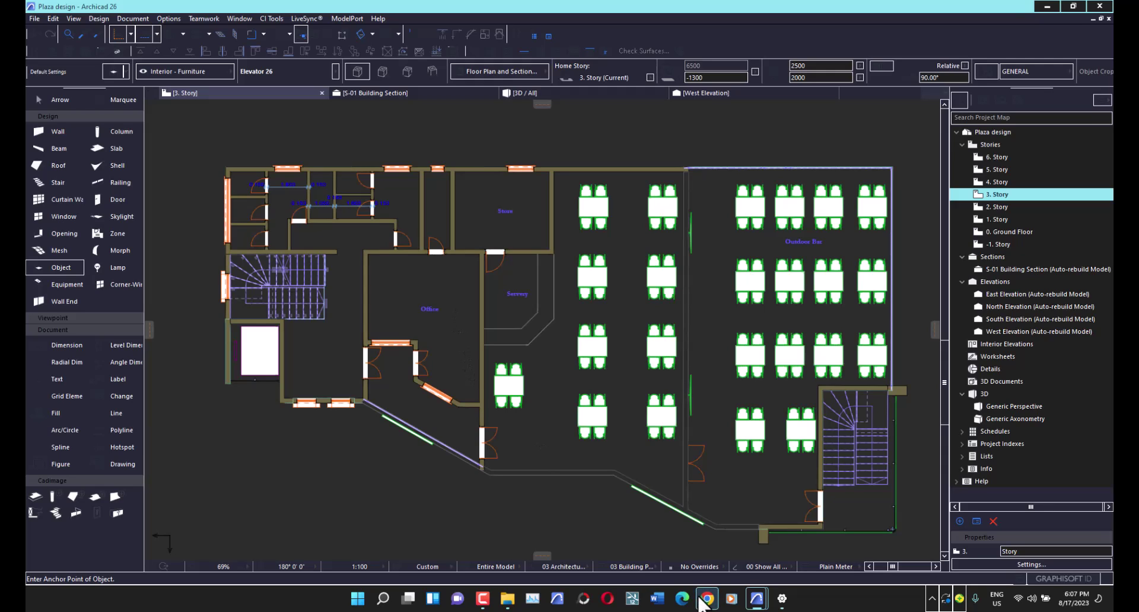
Bring up Graphic Override Combinations from the quick options bar and close it unchanged
left_click(682, 564)
left_click(671, 565)
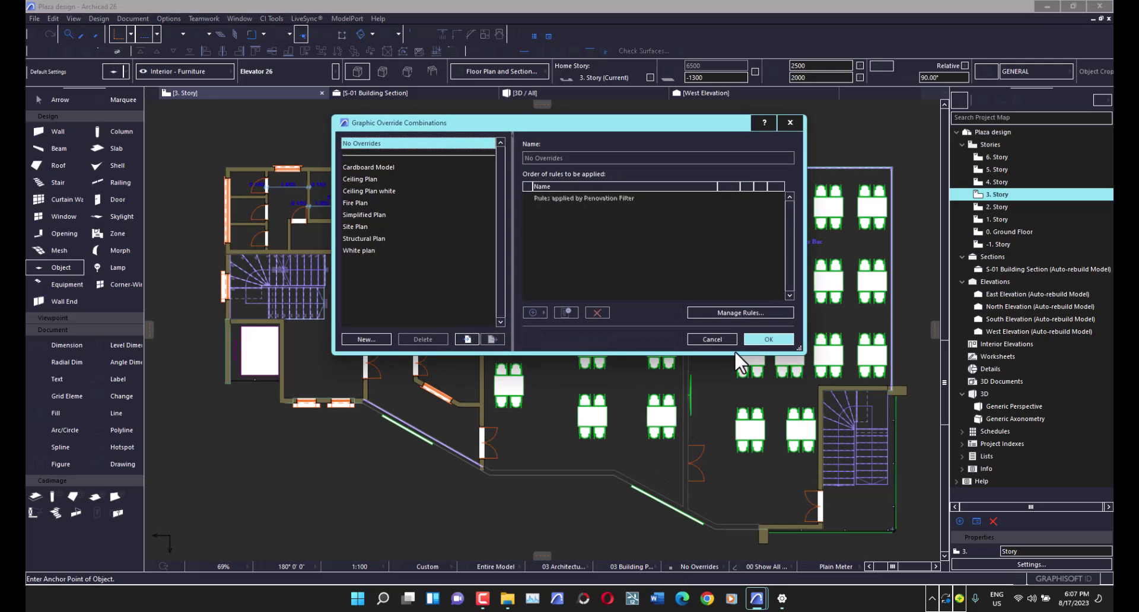
left_click(715, 338)
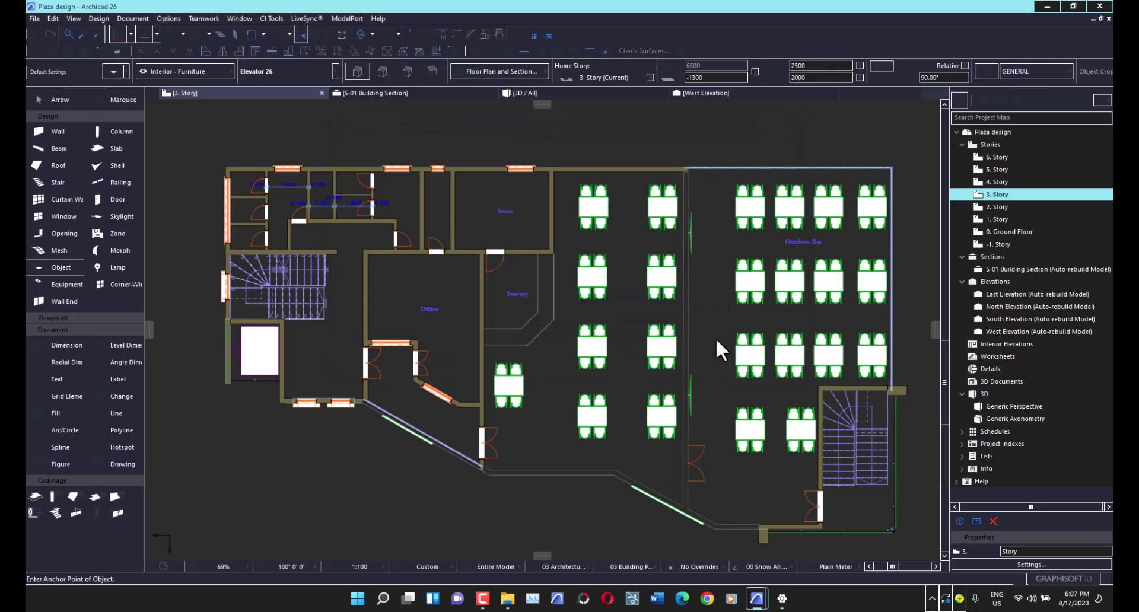
Reach Graphic Override Combinations through the Document menu and start a New combination
left_click(126, 18)
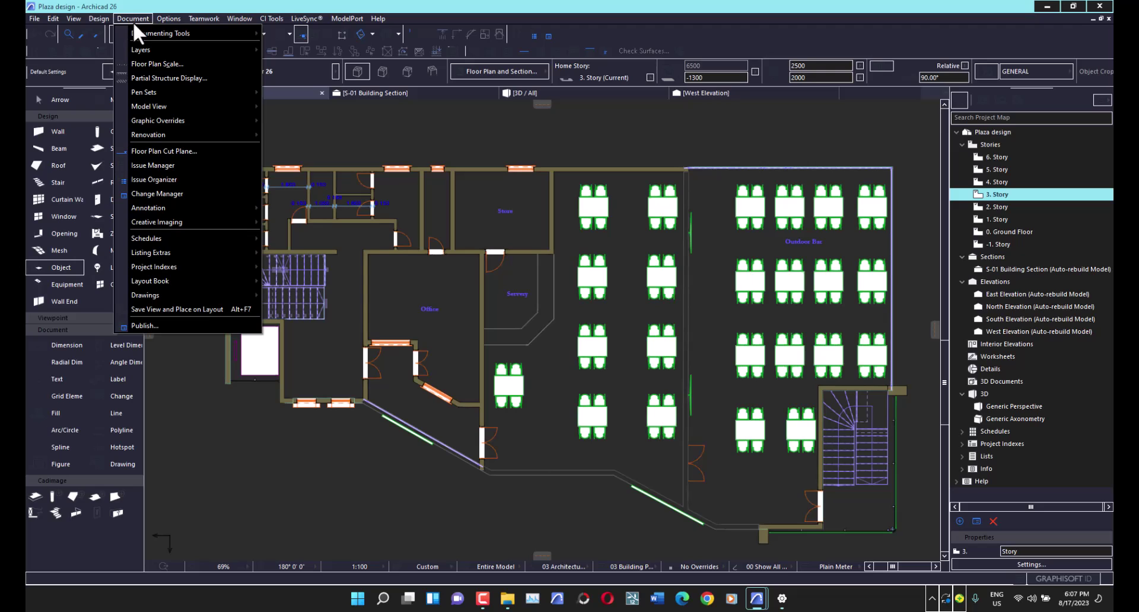
mouse_move(172, 119)
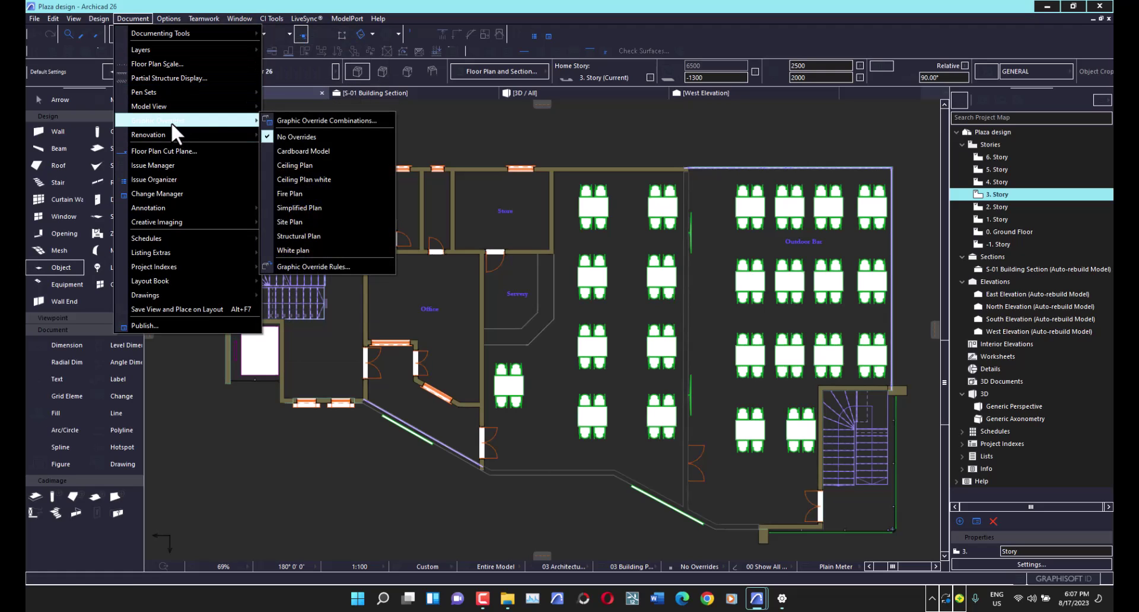
left_click(289, 122)
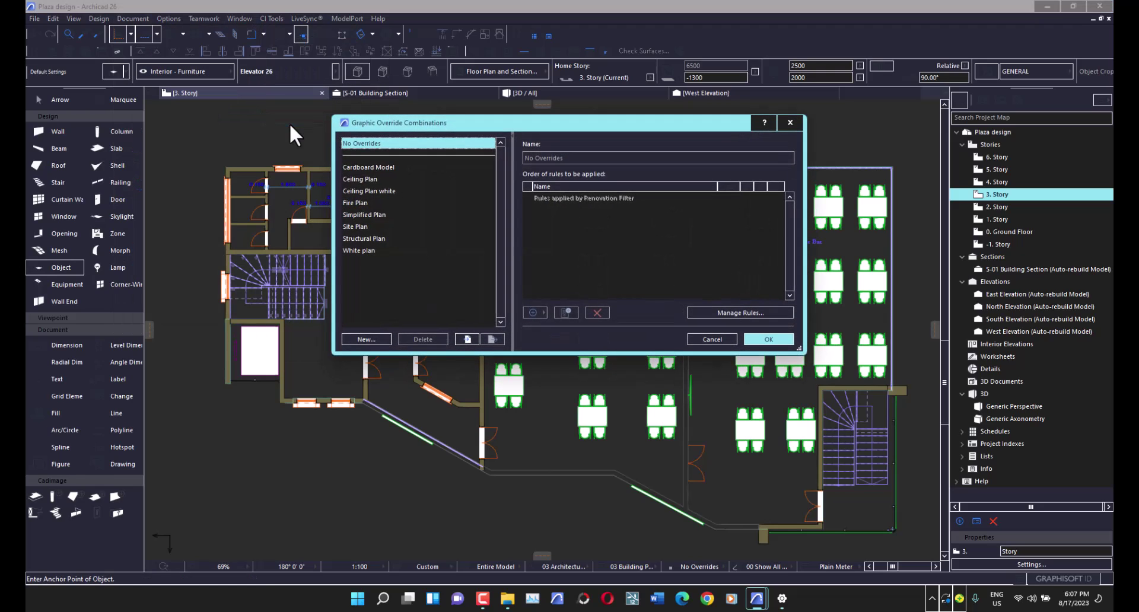
left_click(364, 337)
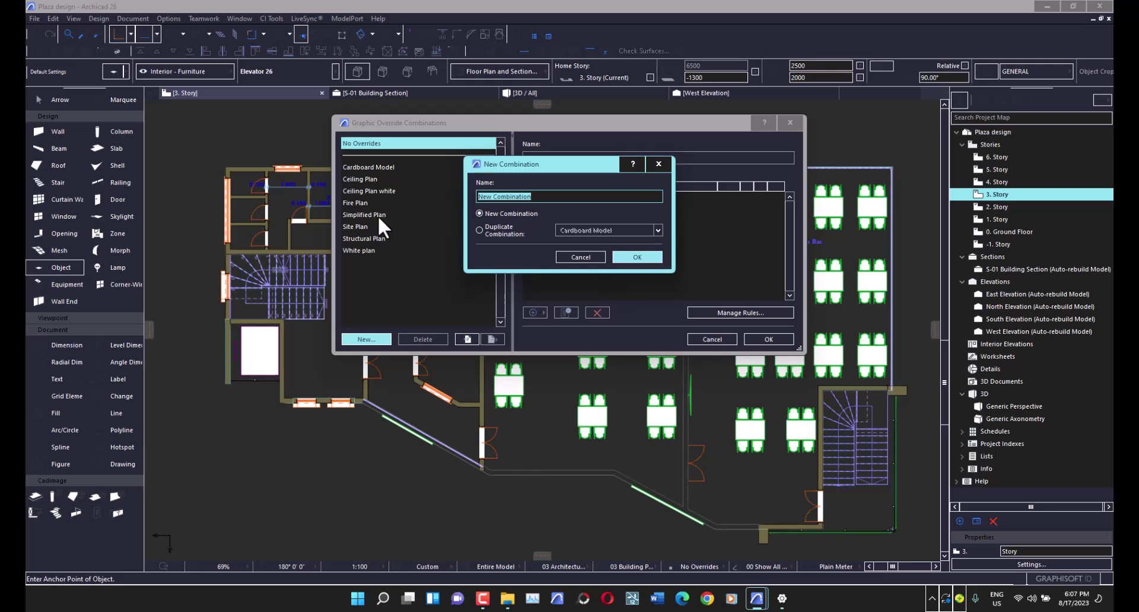
Name the new combination 'Autocad view' and add a rule named 'Autocad View'
type("Autocad view")
left_click(636, 256)
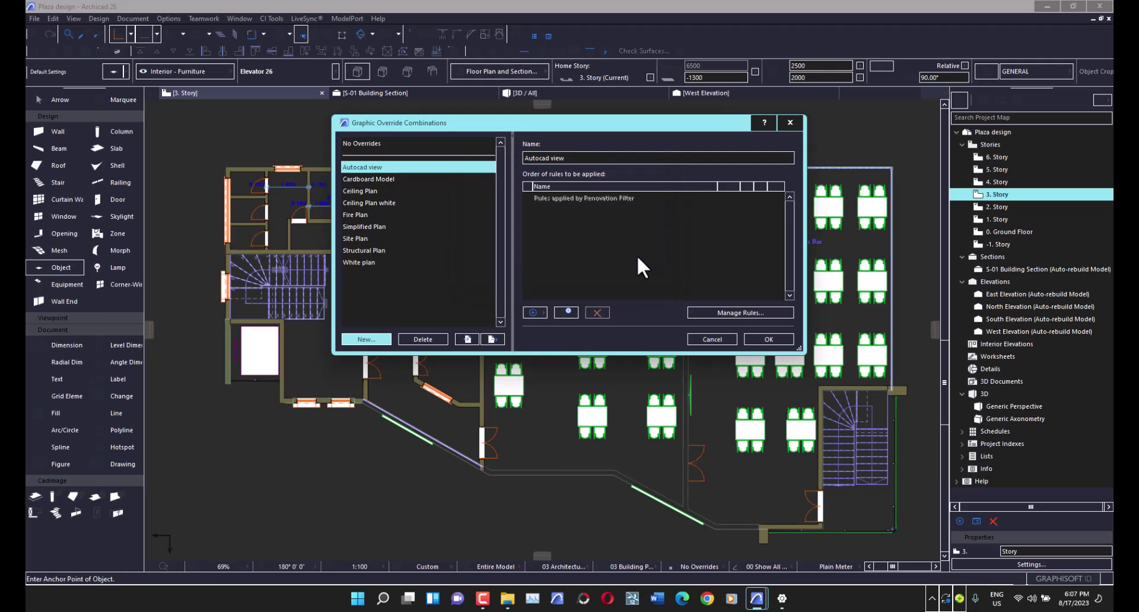
left_click(568, 314)
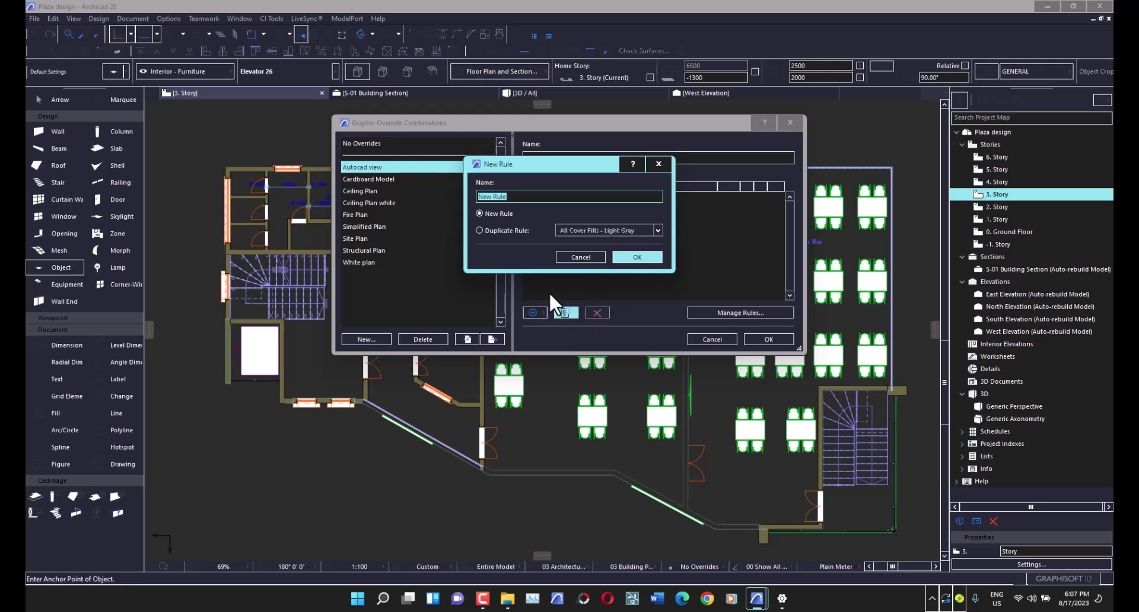
type("Autocad View")
key("Return")
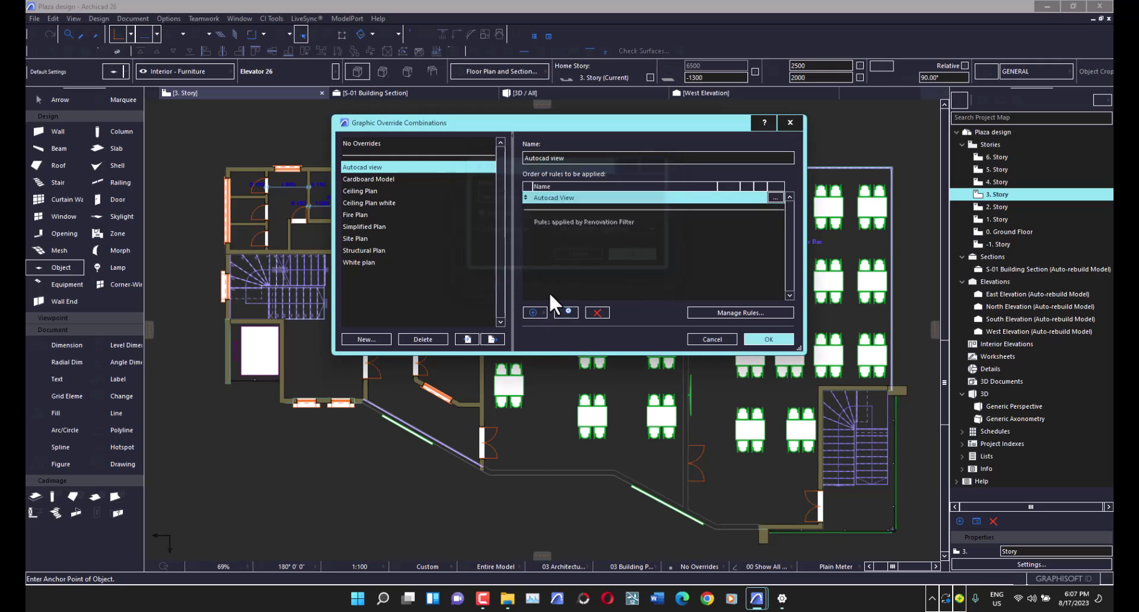
Trim ' for cut elements' from the combination name, leaving 'Autocad view', then reach the rule's settings
left_click(774, 196)
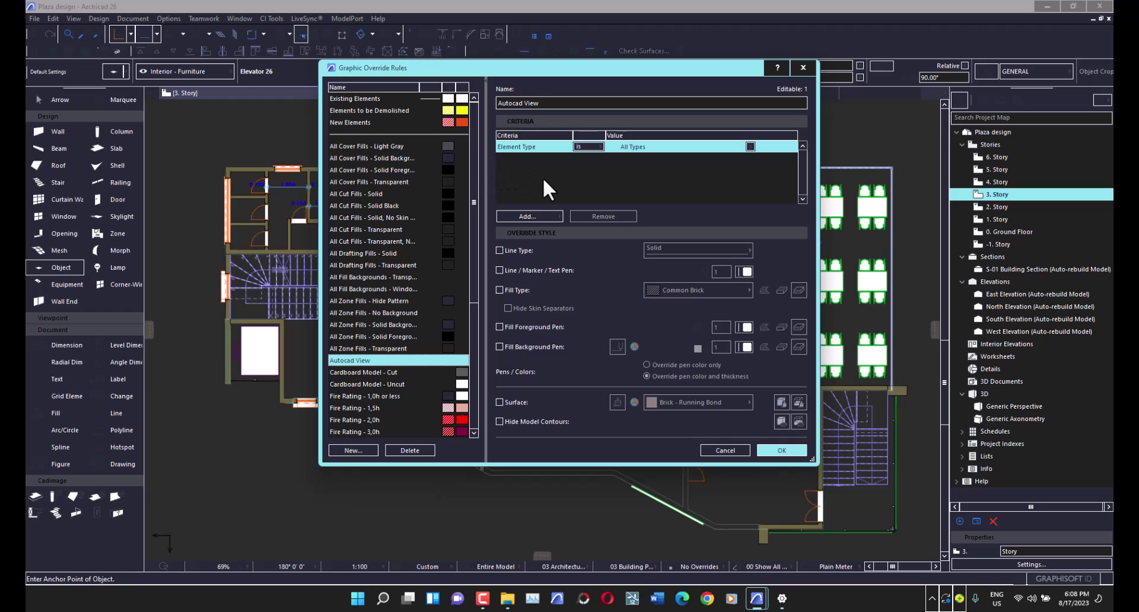
left_click(799, 67)
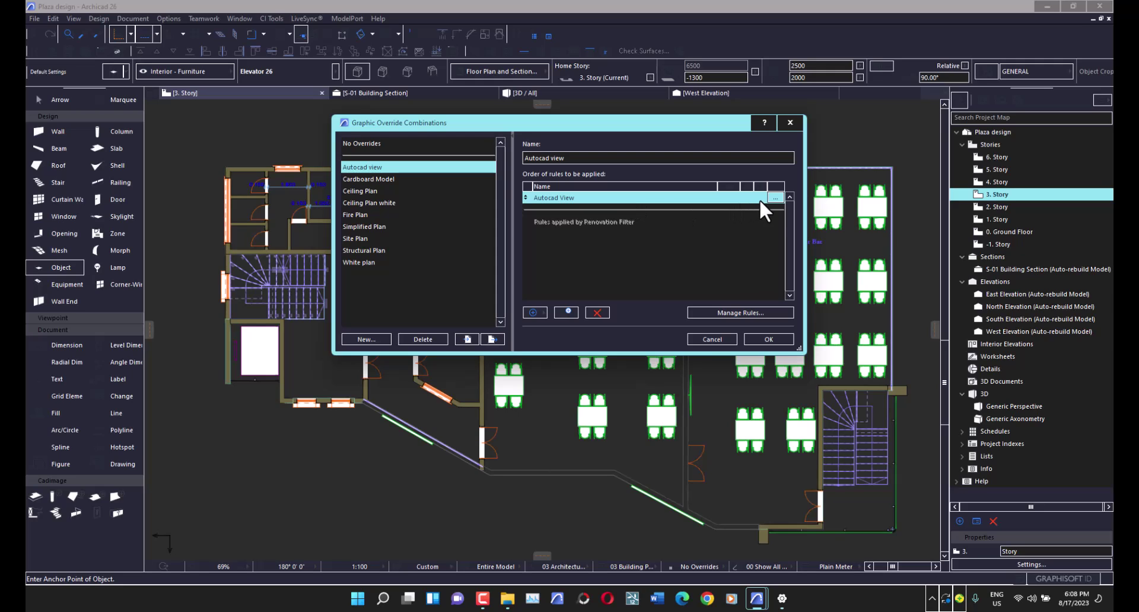
left_click(642, 158)
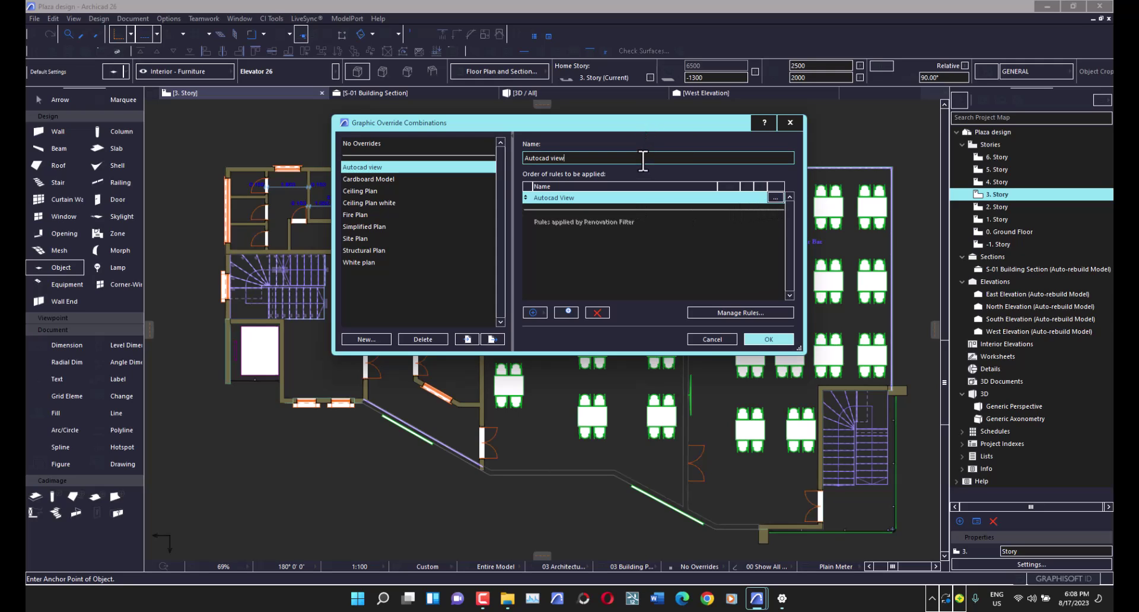
type("for cut elements")
key("shift+Left")
key("shift+Left")
key("shift+Left")
key("shift+Left")
key("shift+Left")
key("shift+Left")
key("shift+Left")
key("shift+Left")
key("shift+Left")
key("shift+Left")
key("shift+Left")
key("shift+Left")
key("shift+Left")
key("shift+Left")
key("shift+Left")
key("shift+Left")
key("shift+Left")
key("shift+Left")
key("shift+Left")
key("shift+Left")
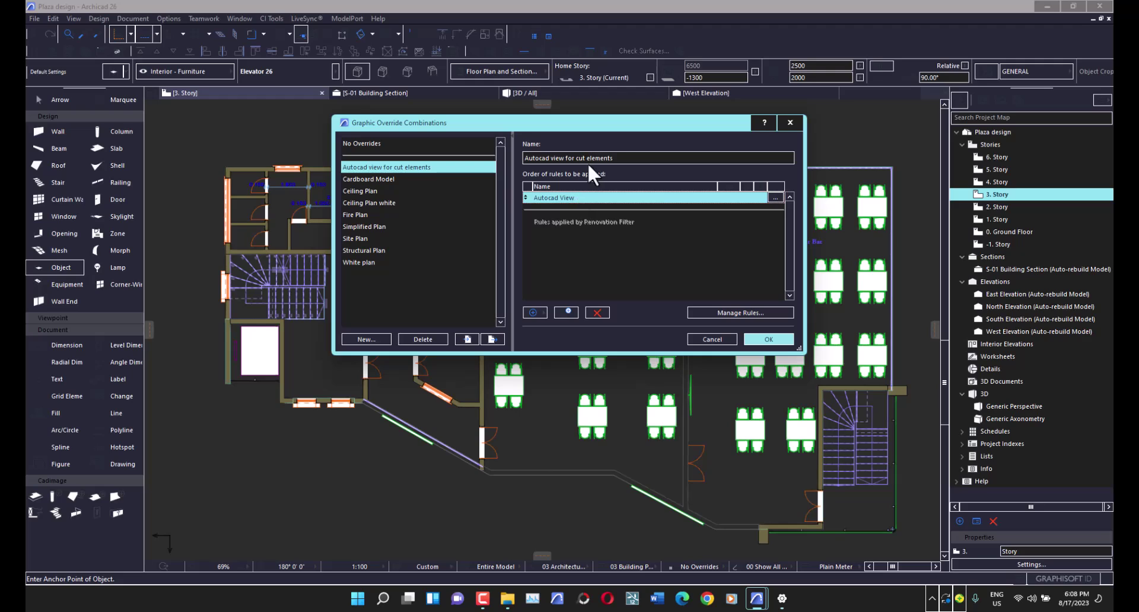
left_click_drag(614, 157, 568, 167)
key("BackSpace")
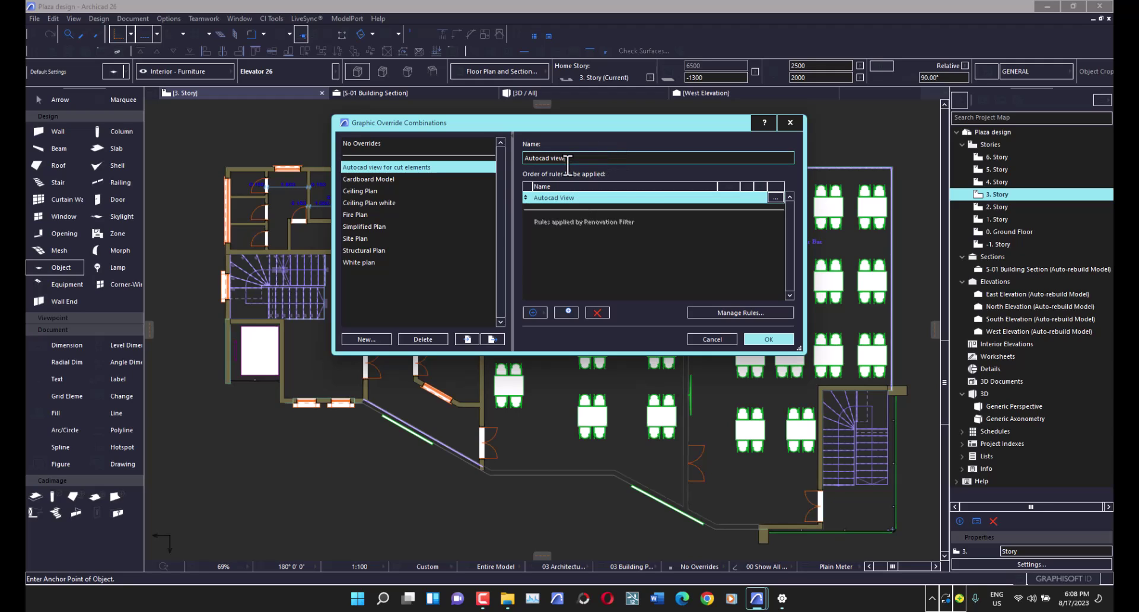
left_click(774, 197)
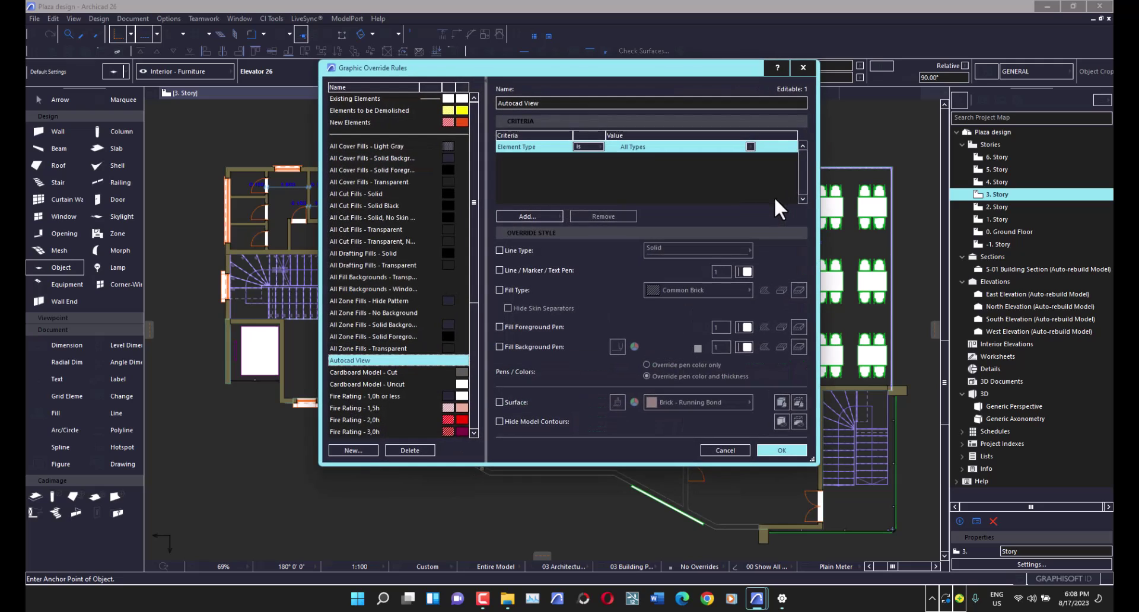
Rename the rule 'Autocad view for cut elements' and override line, marker and text pen to 19
left_click(596, 105)
key("BackSpace")
key("BackSpace")
key("BackSpace")
key("BackSpace")
key("BackSpace")
key("BackSpace")
key("BackSpace")
key("BackSpace")
key("BackSpace")
key("BackSpace")
key("BackSpace")
key("BackSpace")
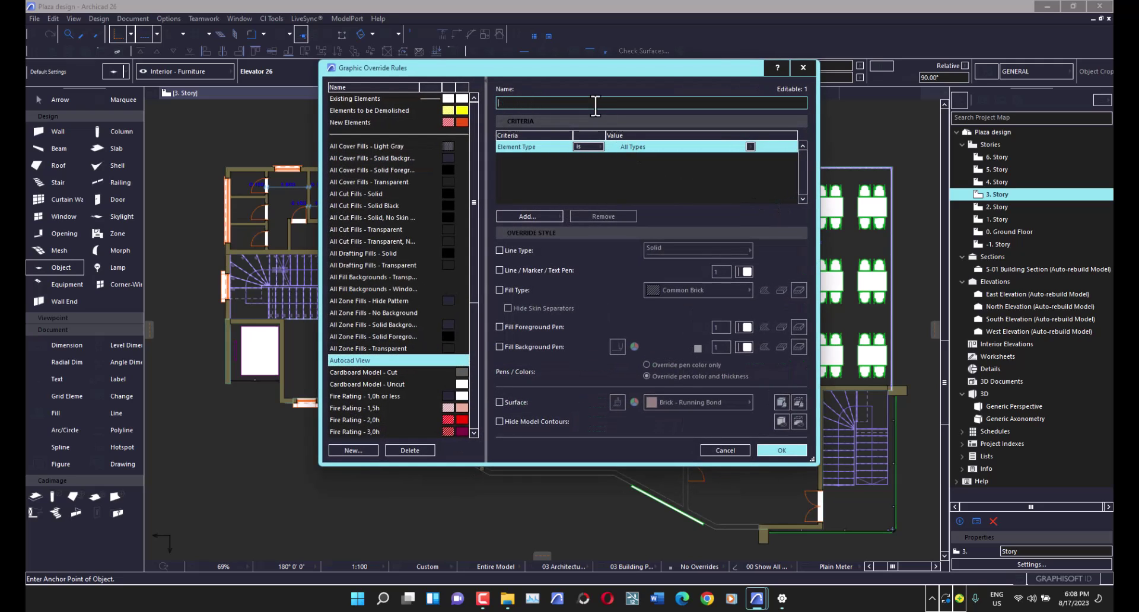
type("Autocad view for cut elements")
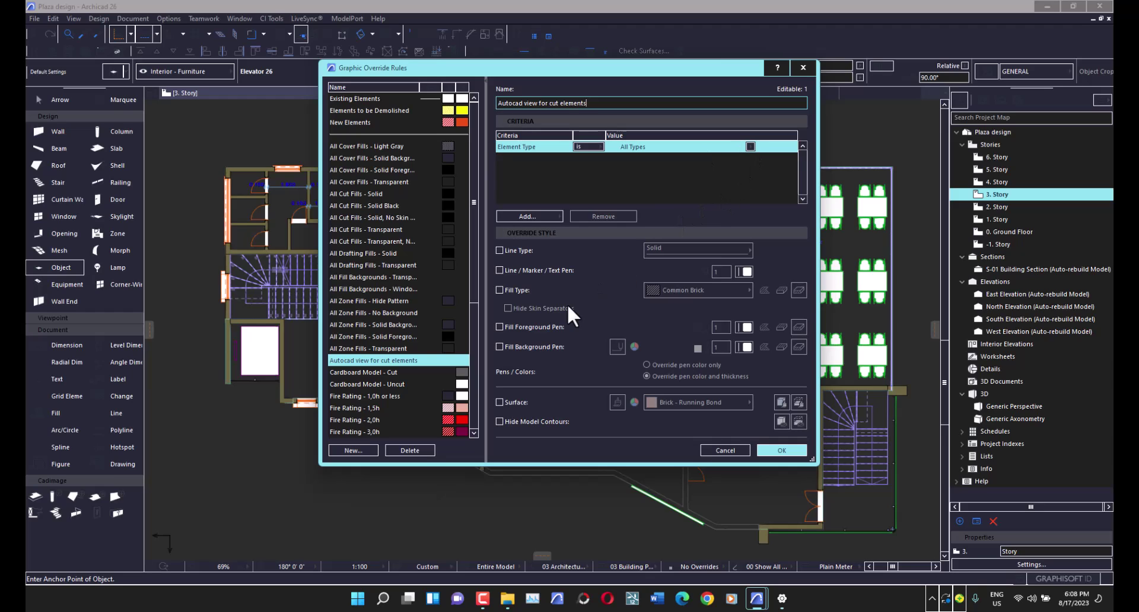
left_click(529, 270)
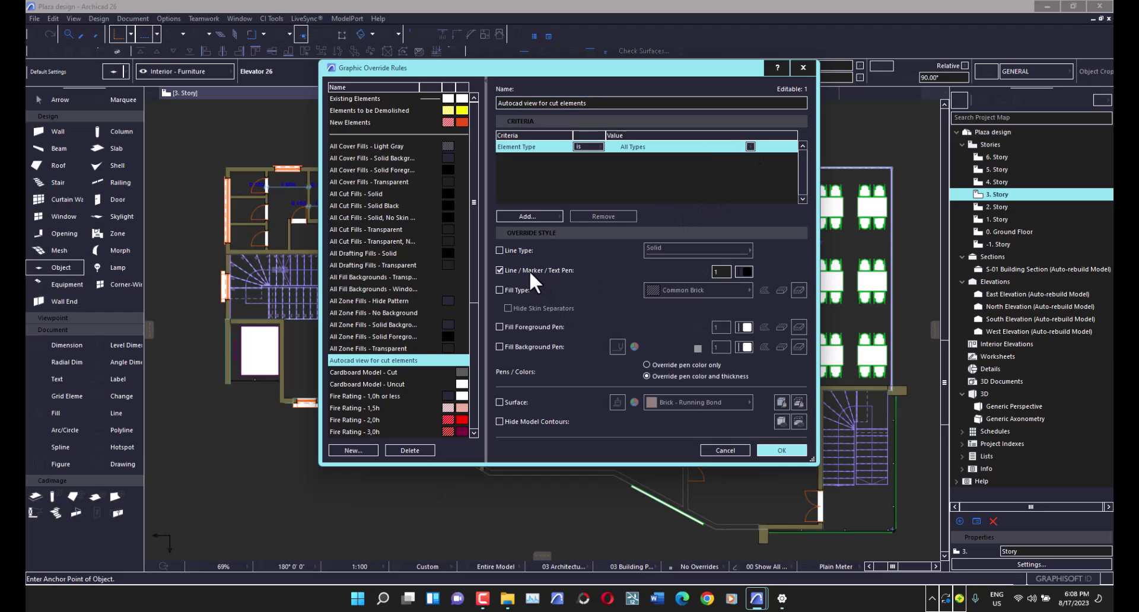
left_click(748, 269)
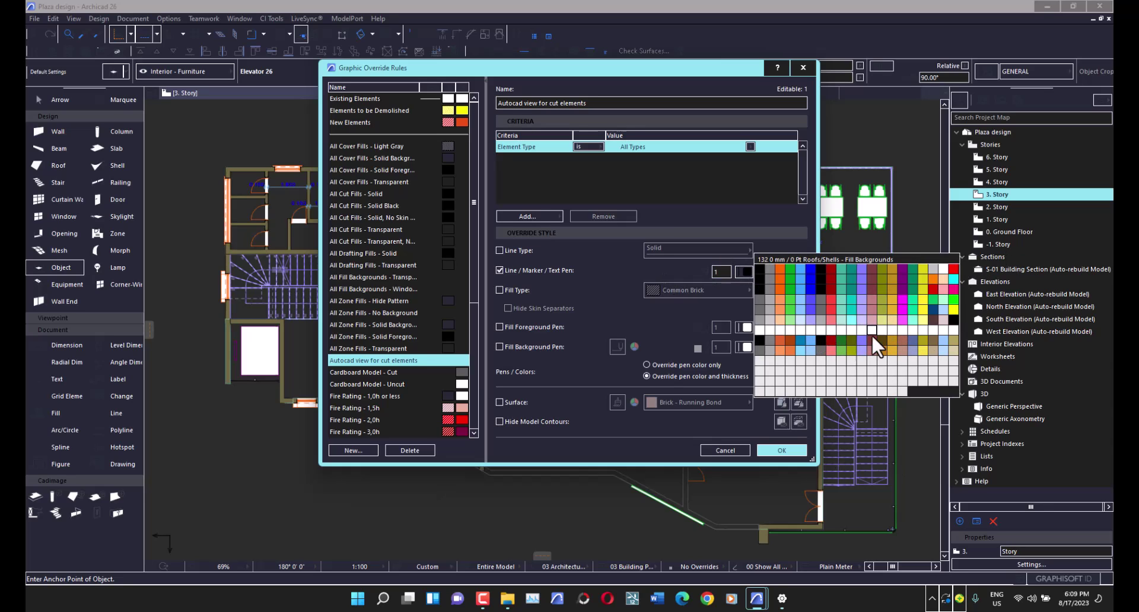
left_click(943, 268)
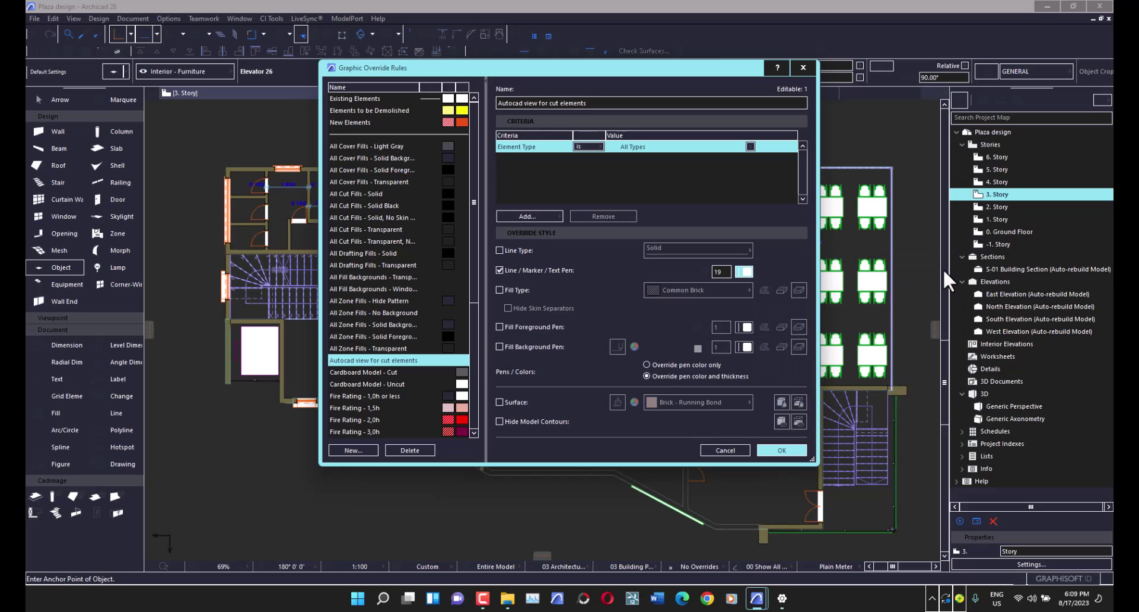
Override fill type to Air Space, fill background pen to transparent, colour only, and confirm
left_click(520, 290)
left_click(656, 286)
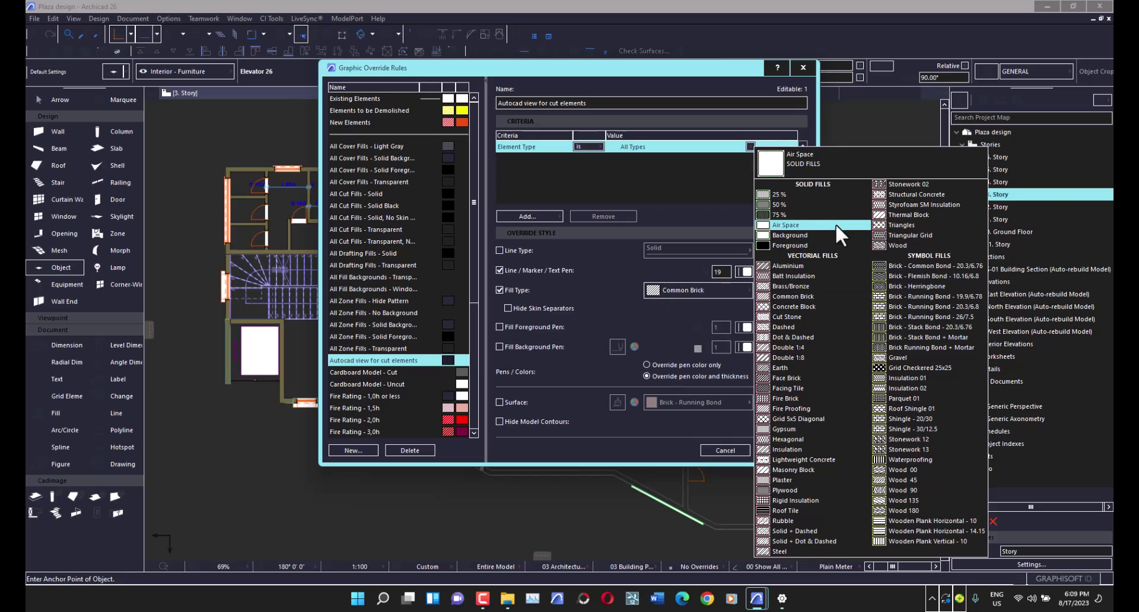
left_click(830, 225)
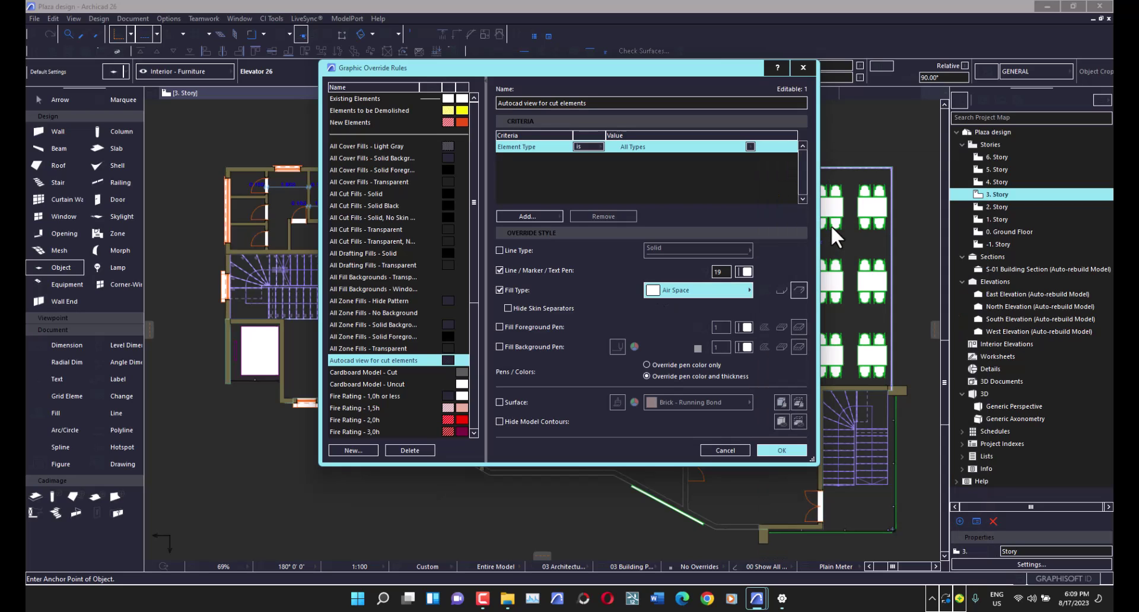
left_click(549, 346)
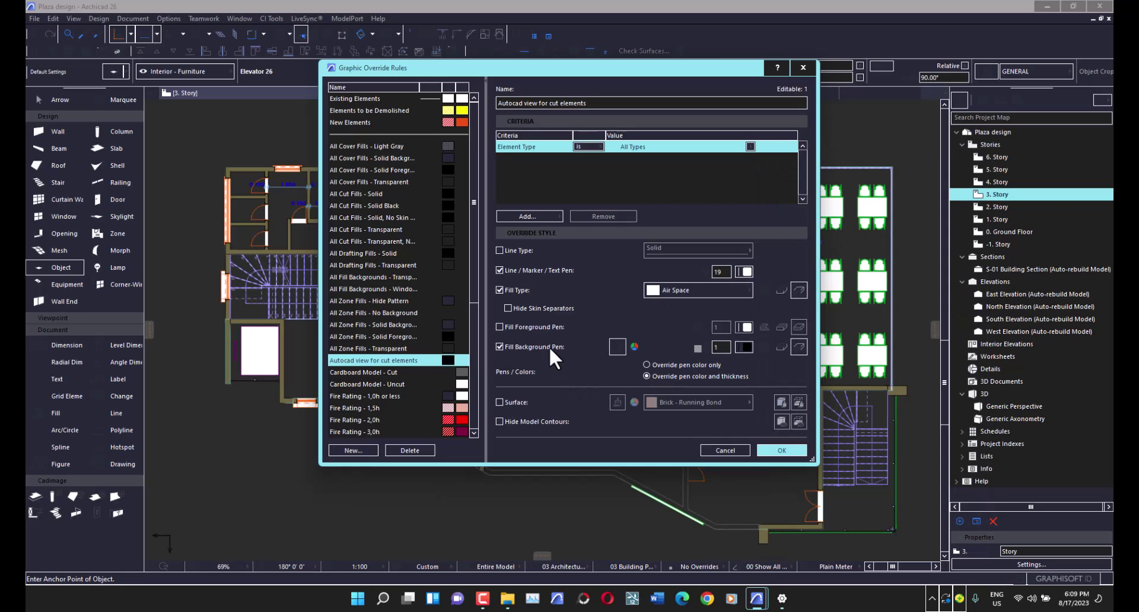
left_click(739, 350)
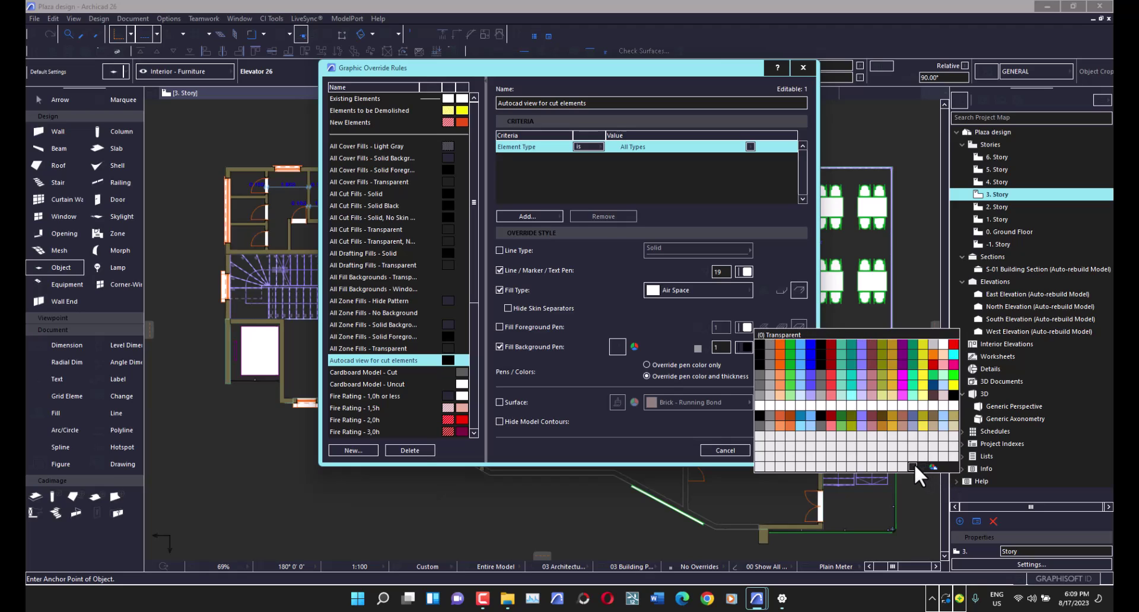
left_click(913, 465)
left_click(686, 364)
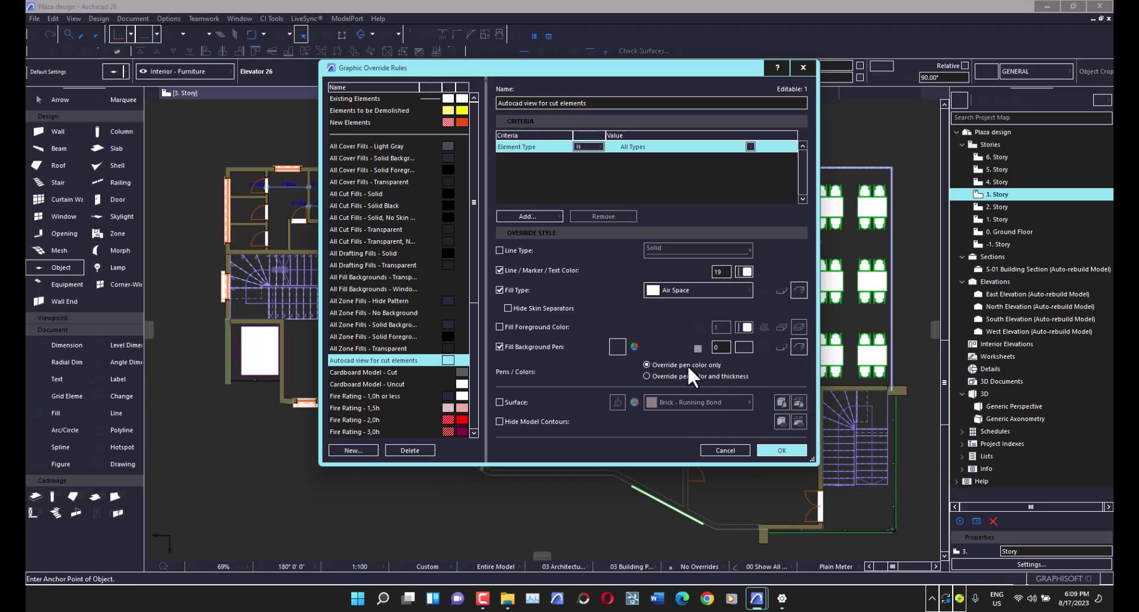
left_click(778, 450)
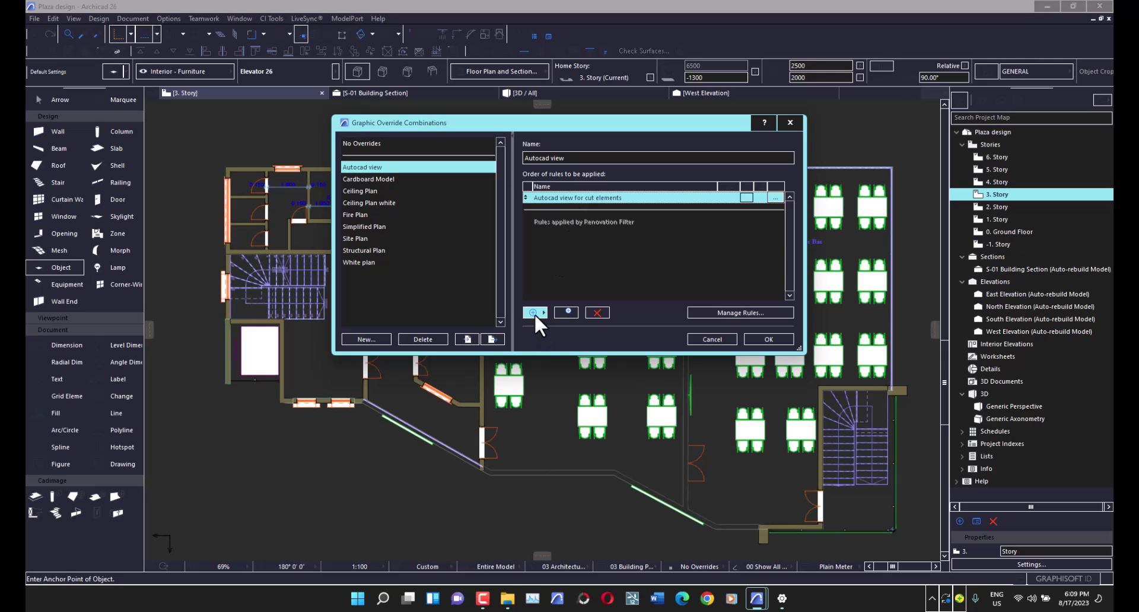
Review the 'Autocad view for cut elements' rule settings and return to the combination
double_click(773, 194)
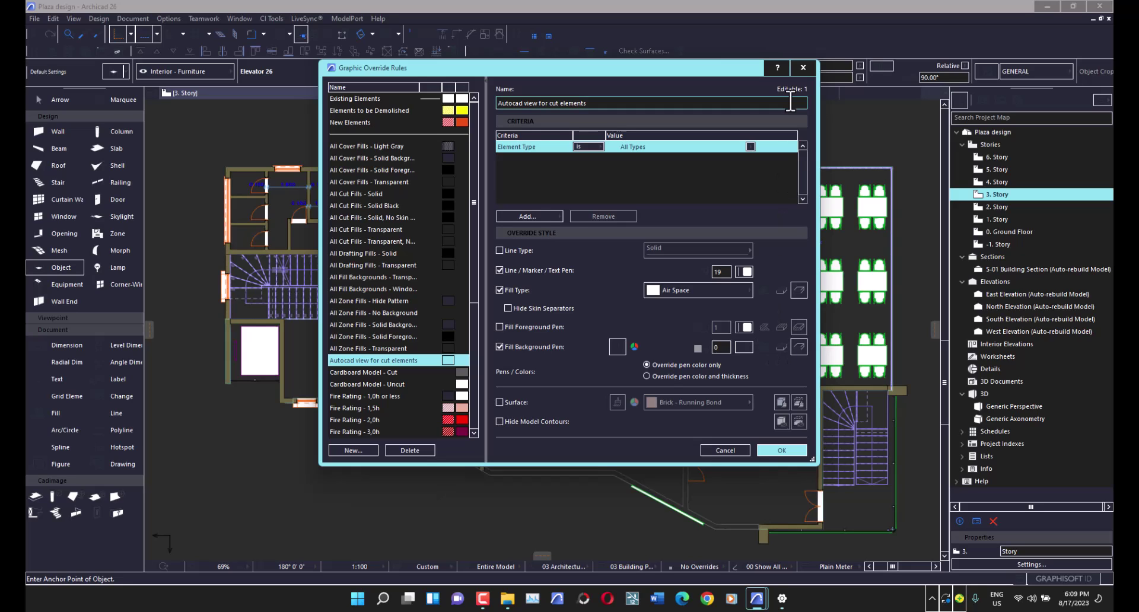
left_click(771, 450)
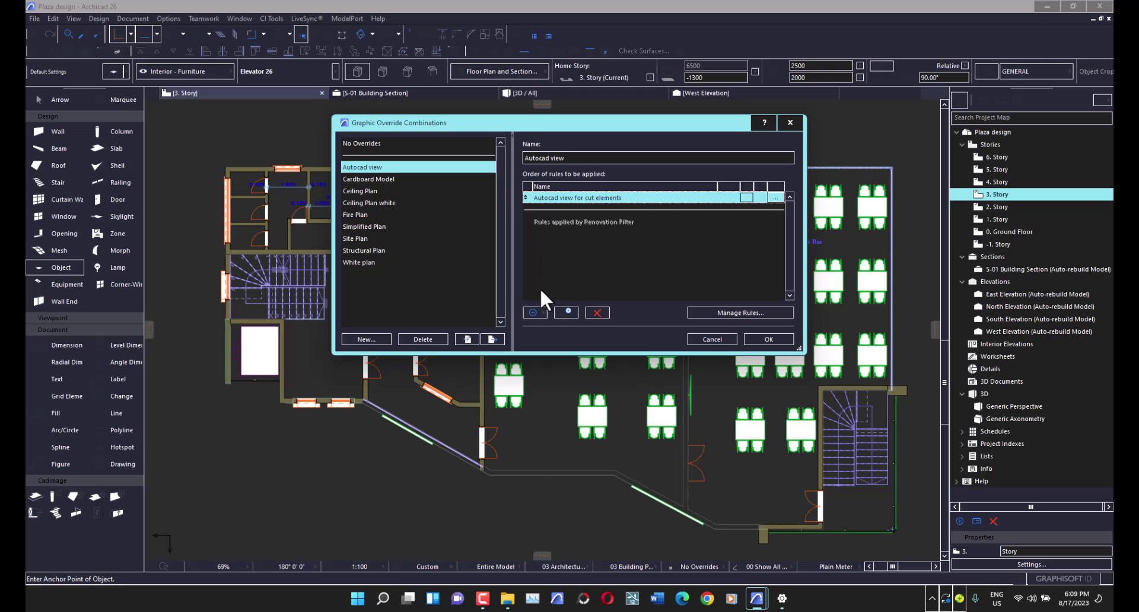
Duplicate the 'Autocad view for cut elements' rule as 'Autocad view for uncut elements' in the combination
left_click(565, 311)
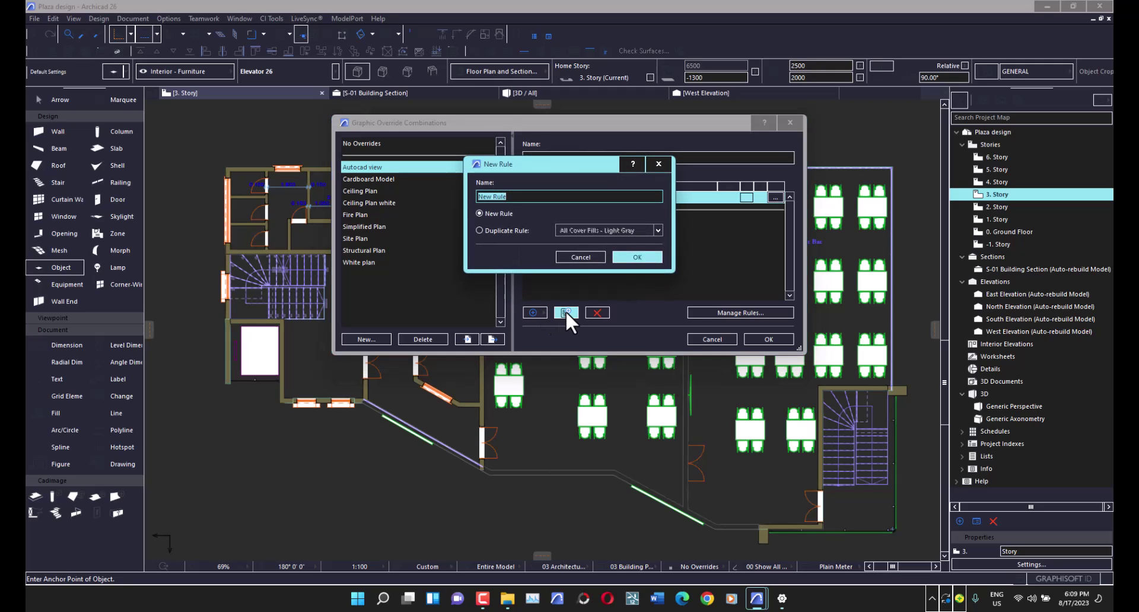
left_click(497, 229)
left_click(573, 231)
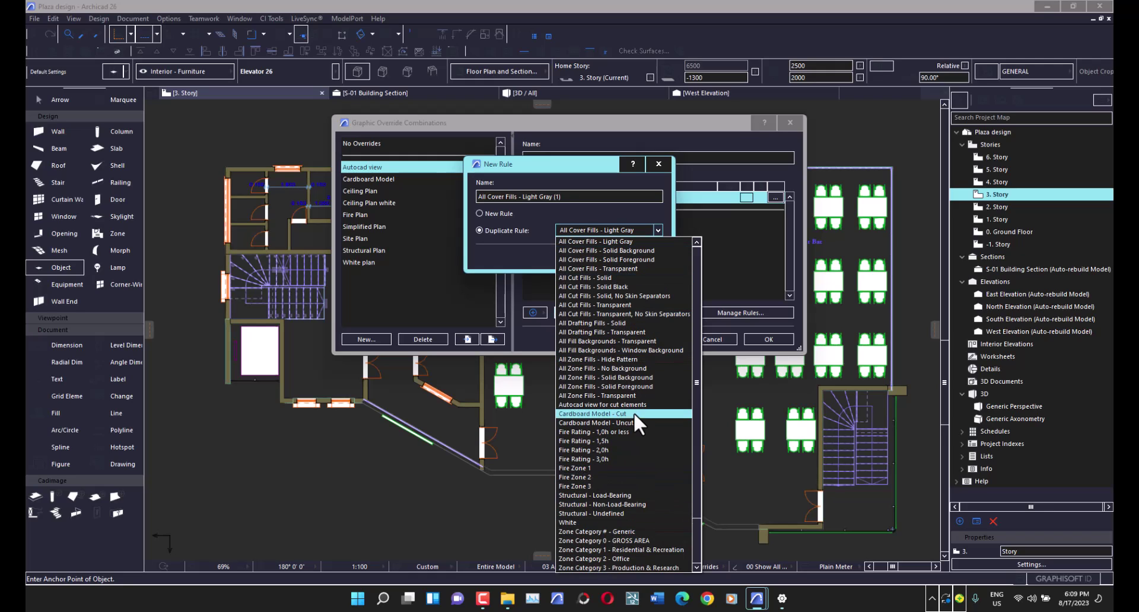
left_click(632, 405)
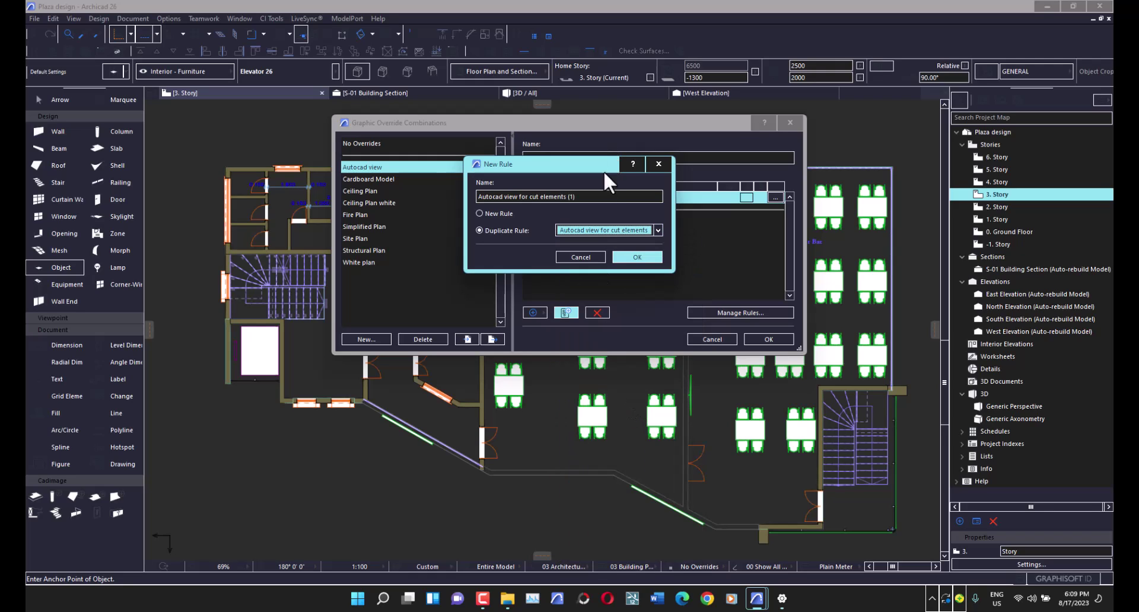
left_click(596, 196)
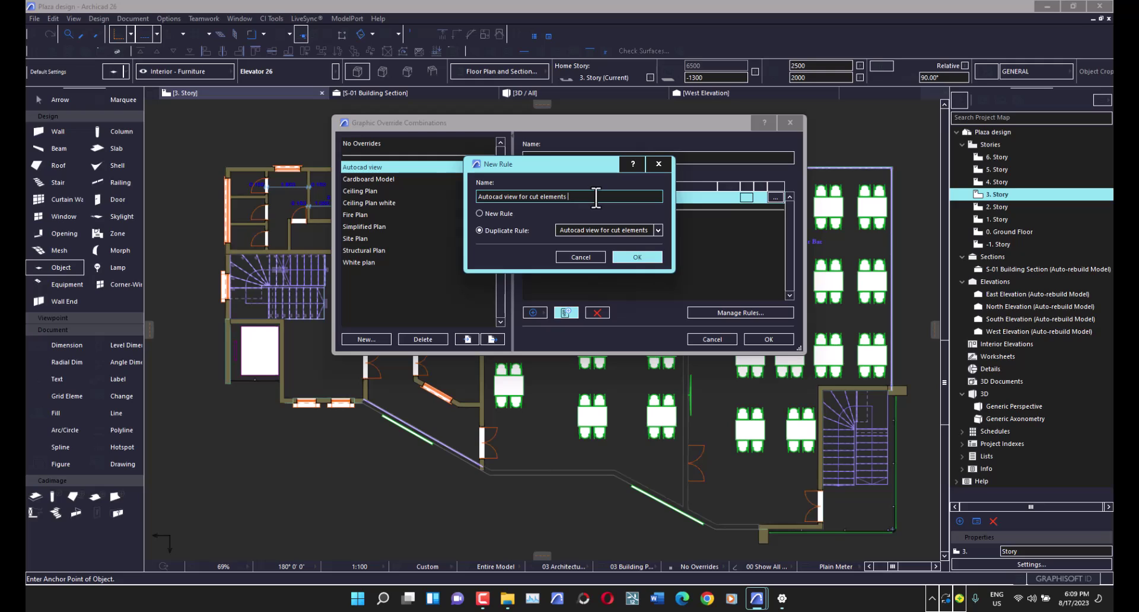
key("Left")
key("Left")
key("Left")
key("Left")
type("un")
left_click(638, 258)
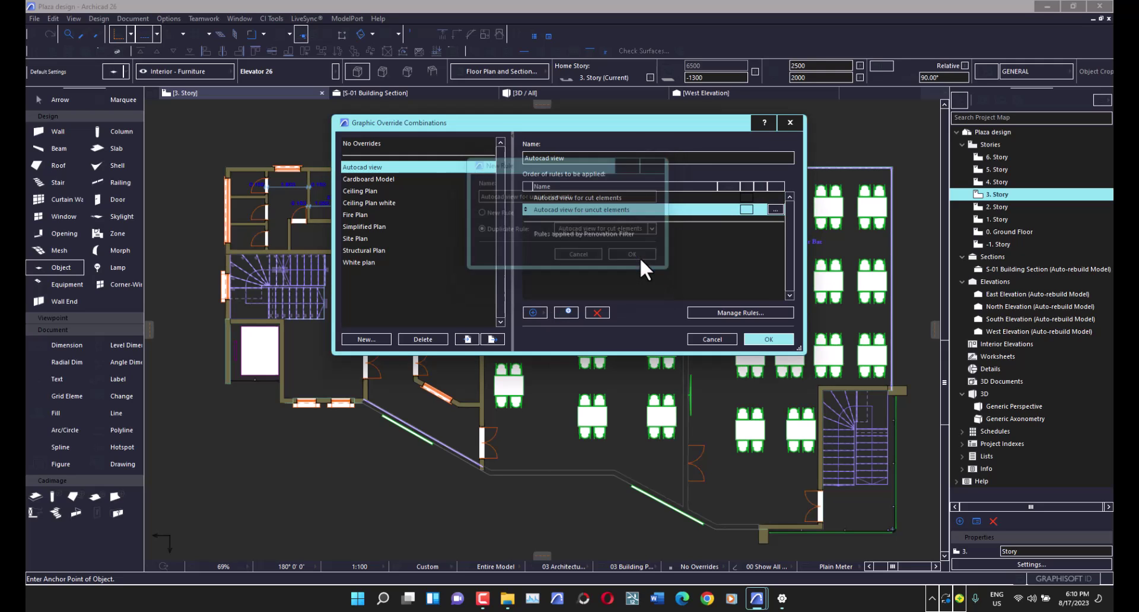
left_click(775, 208)
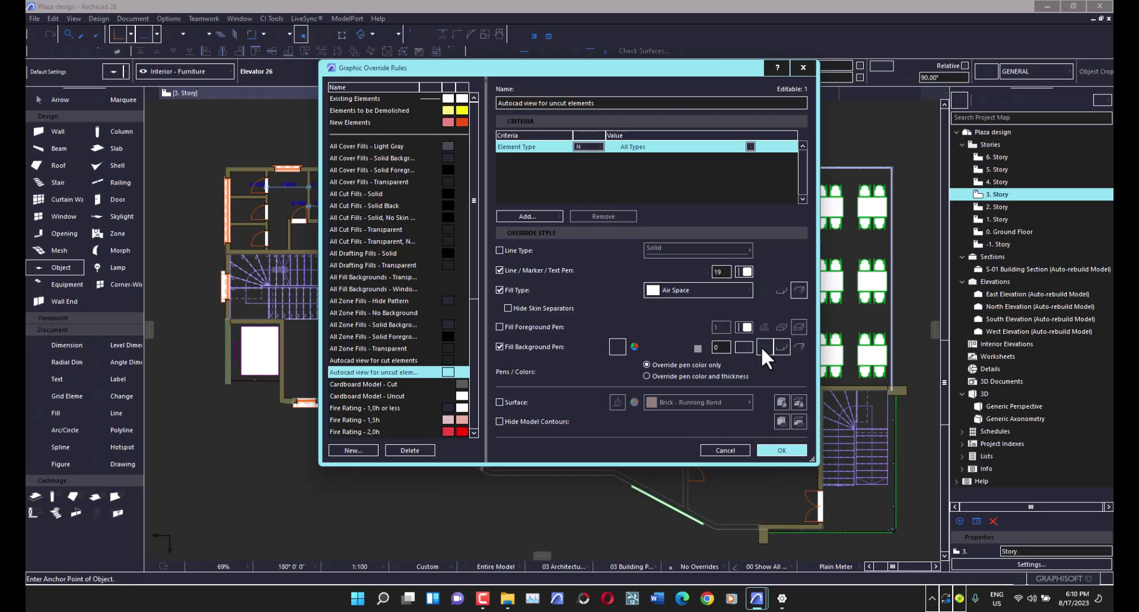
left_click(781, 452)
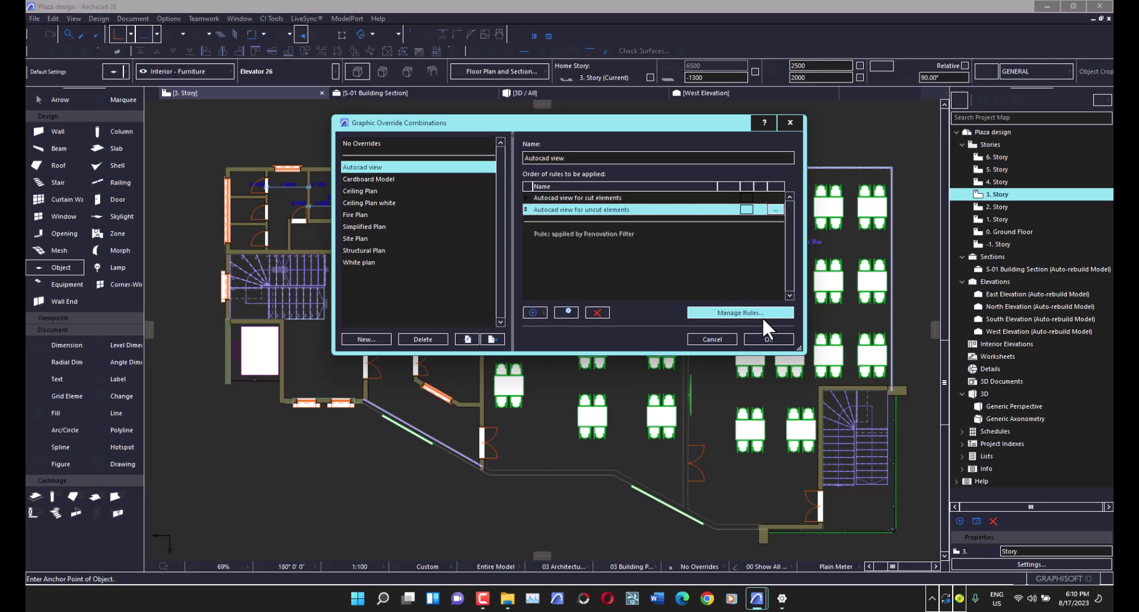
Apply the Autocad view override combination to the floor plan
left_click(768, 338)
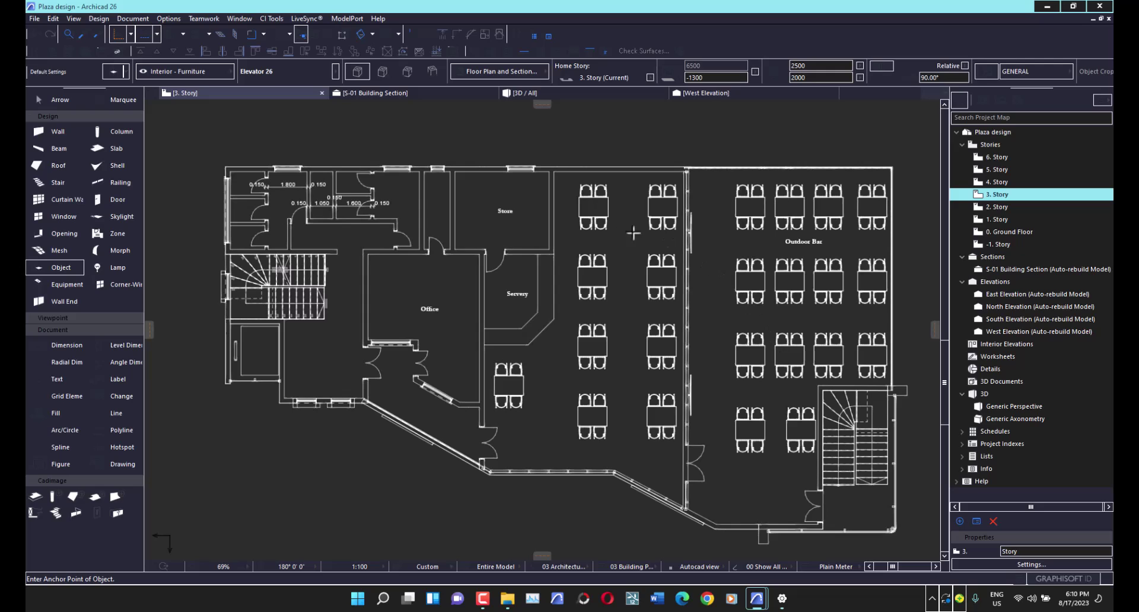
scroll(593, 234, "down", 5)
scroll(591, 229, "up", 5)
scroll(472, 195, "down", 2)
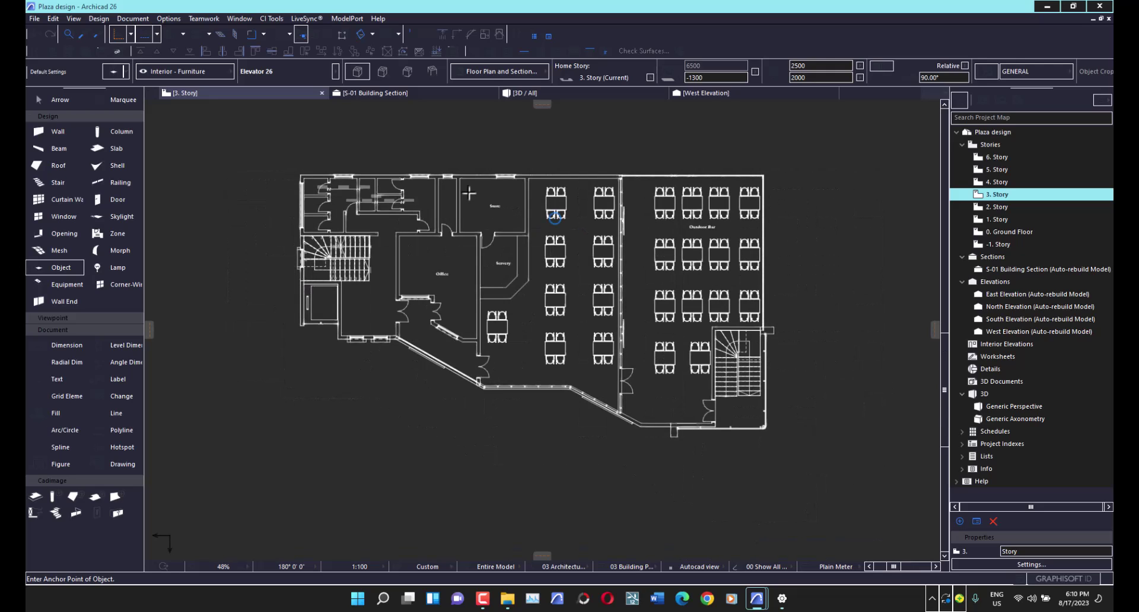
Check the S-01 Building Section, then view the West Elevation drawn in white lines
left_click(459, 93)
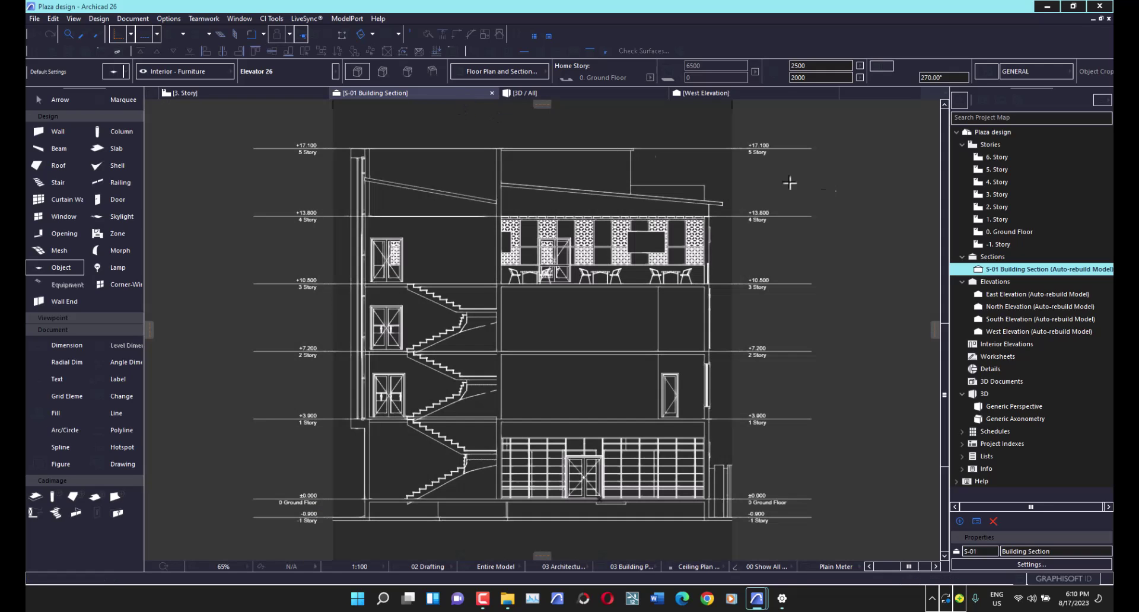
left_click(780, 89)
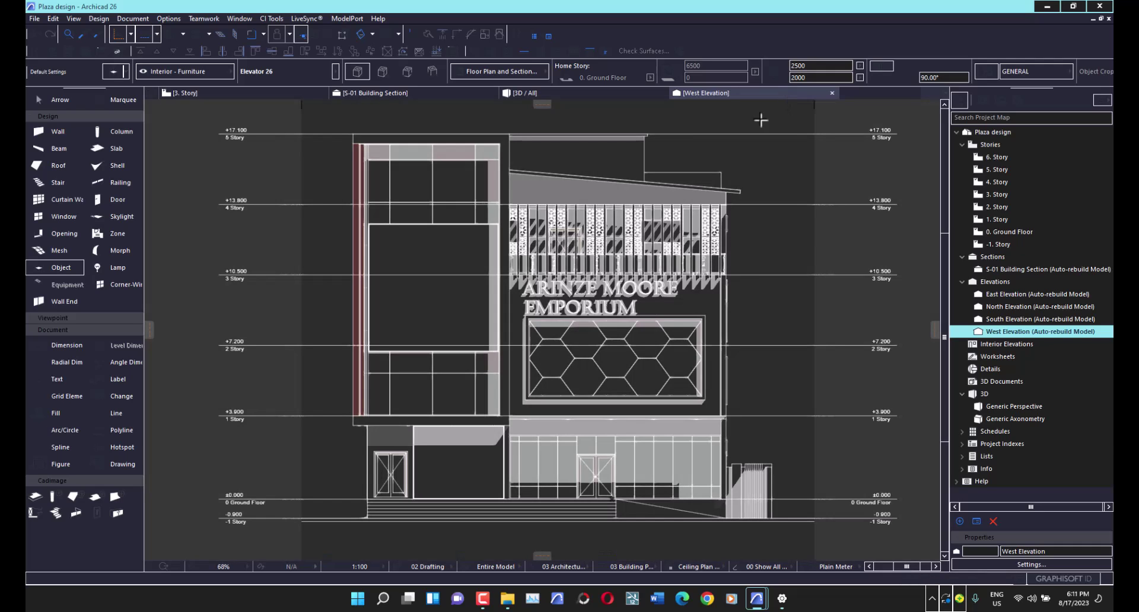
scroll(580, 305, "up", 4)
scroll(580, 305, "down", 2)
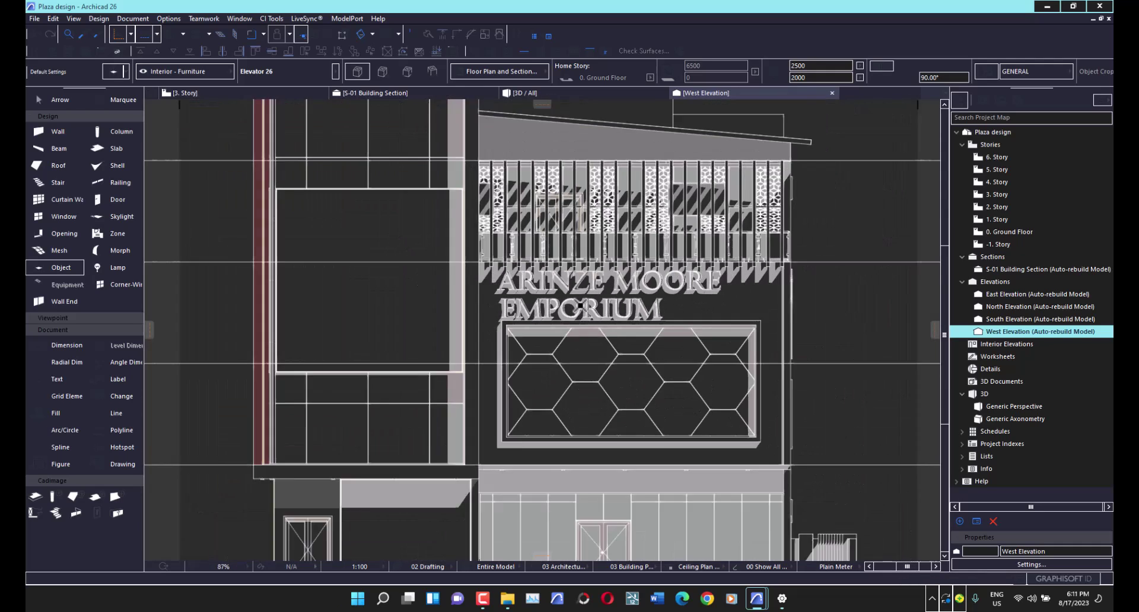
scroll(580, 306, "down", 3)
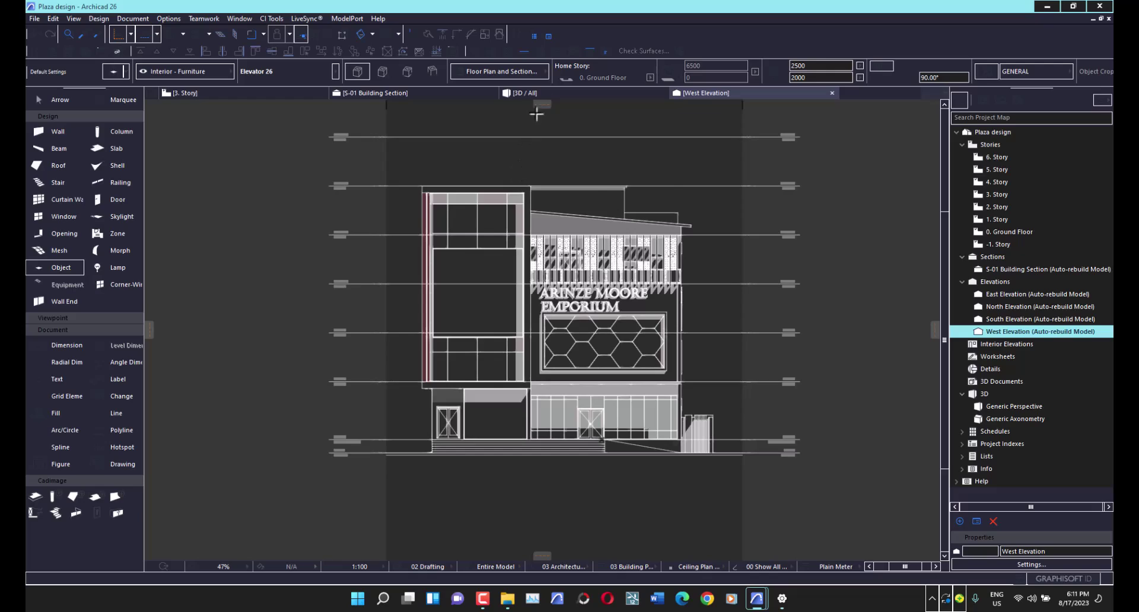
Switch to the 3D / All perspective and orbit to a three-quarter front view of the plaza building
left_click(568, 94)
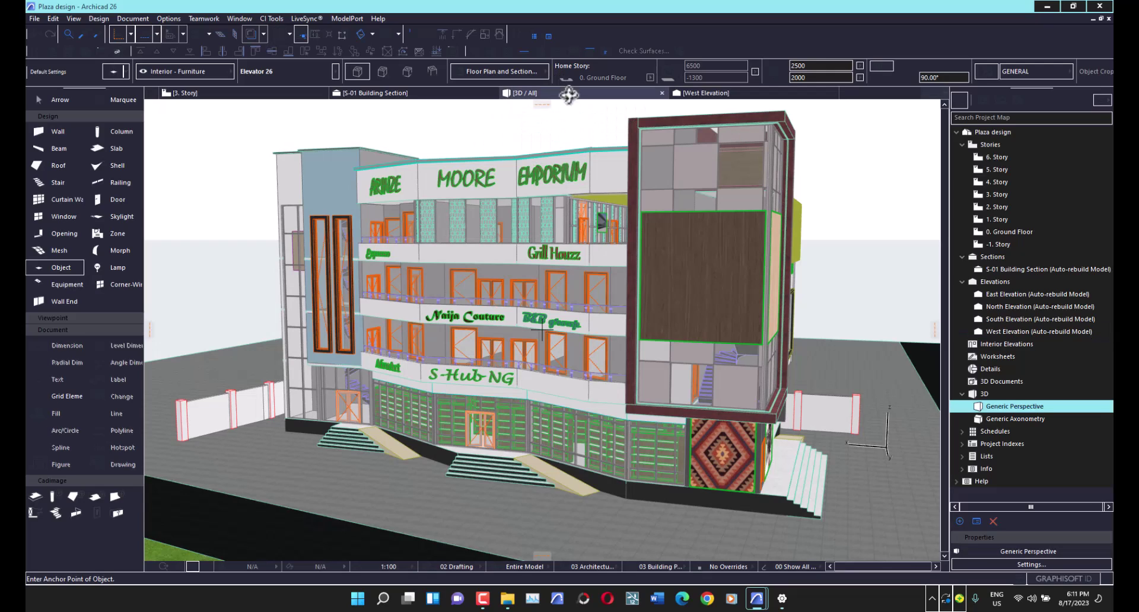
middle_click_drag(439, 320, 499, 305, "shift")
scroll(550, 350, "down", 3)
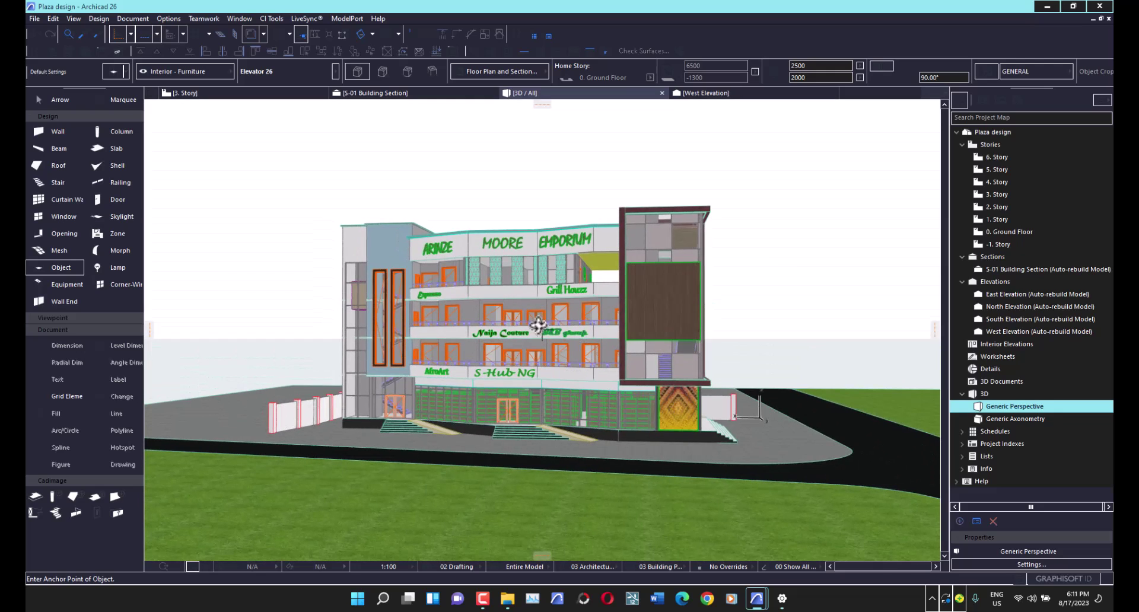
scroll(580, 353, "up", 3)
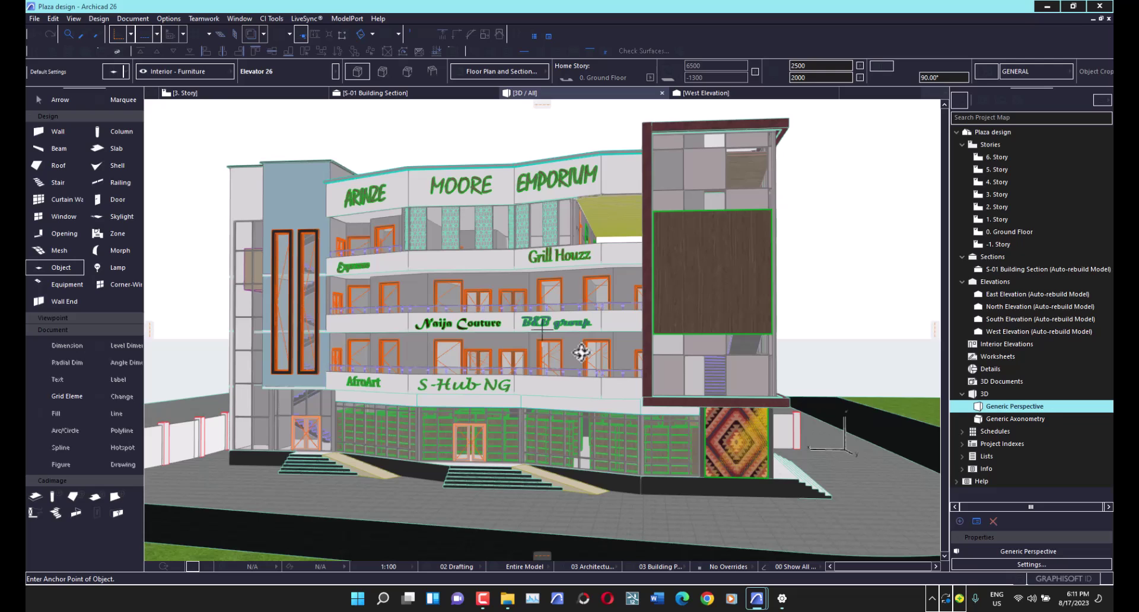
middle_click_drag(581, 352, 508, 338, "shift")
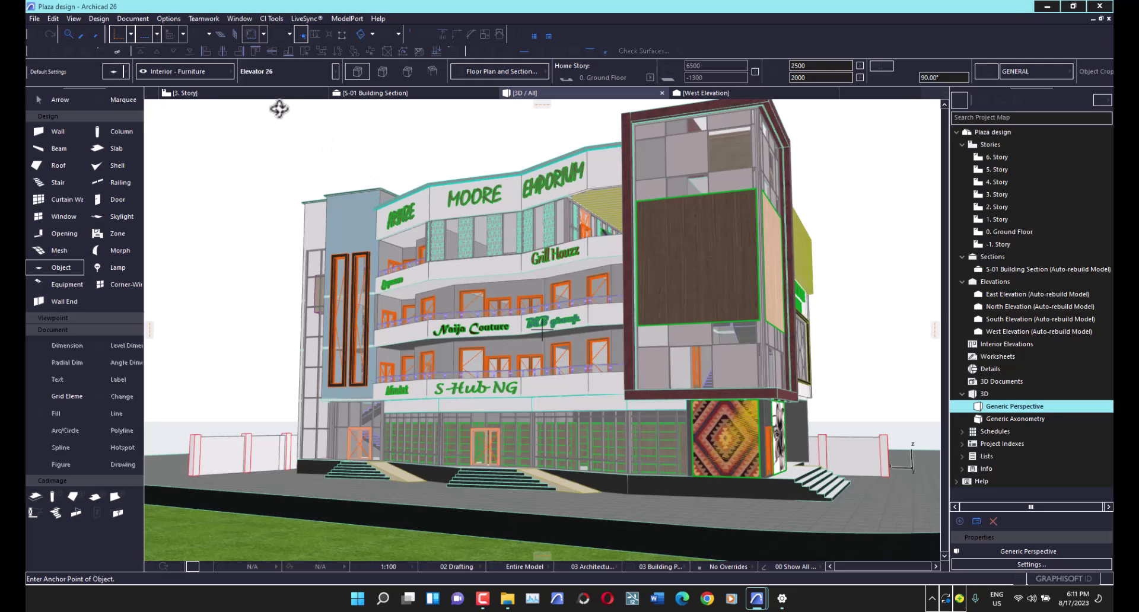
Create a new 3D style named 'Dark mode' based on Simple Shading
right_click(223, 140)
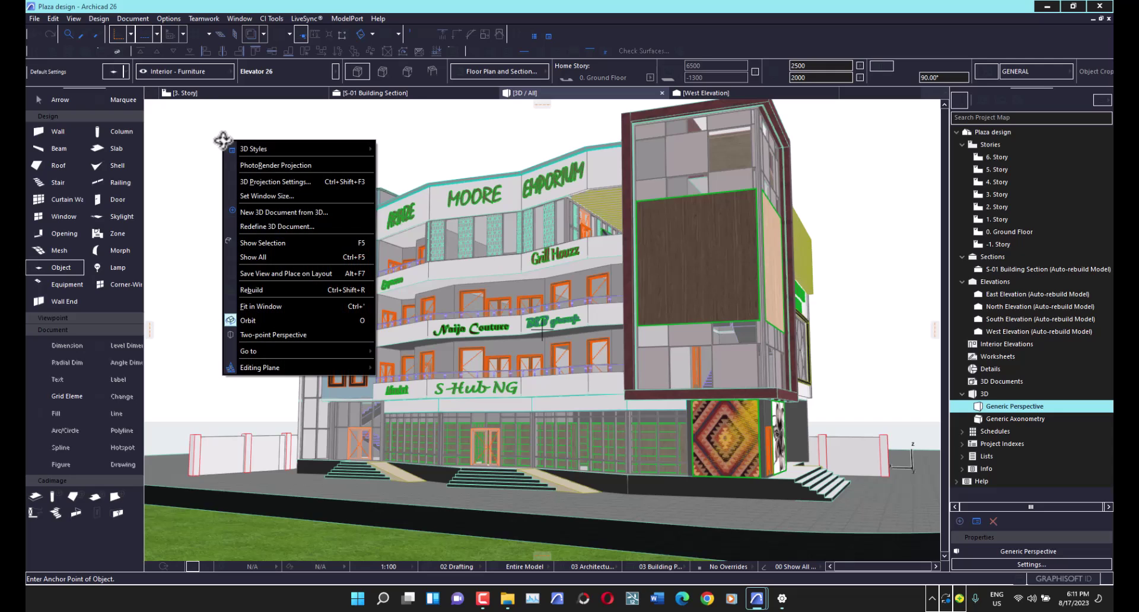
mouse_move(256, 149)
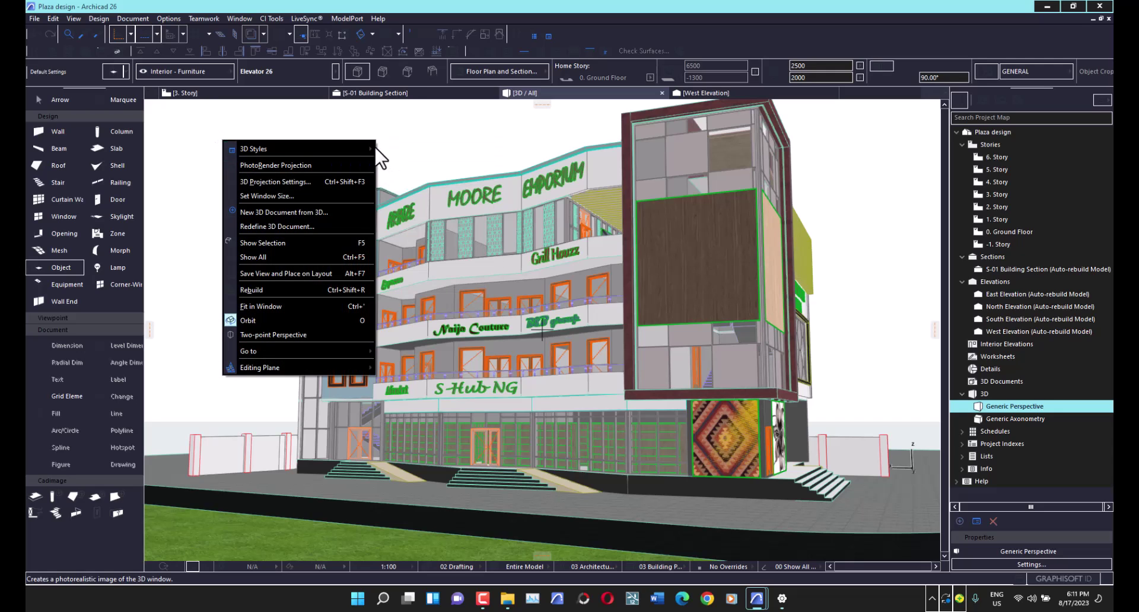
left_click(404, 148)
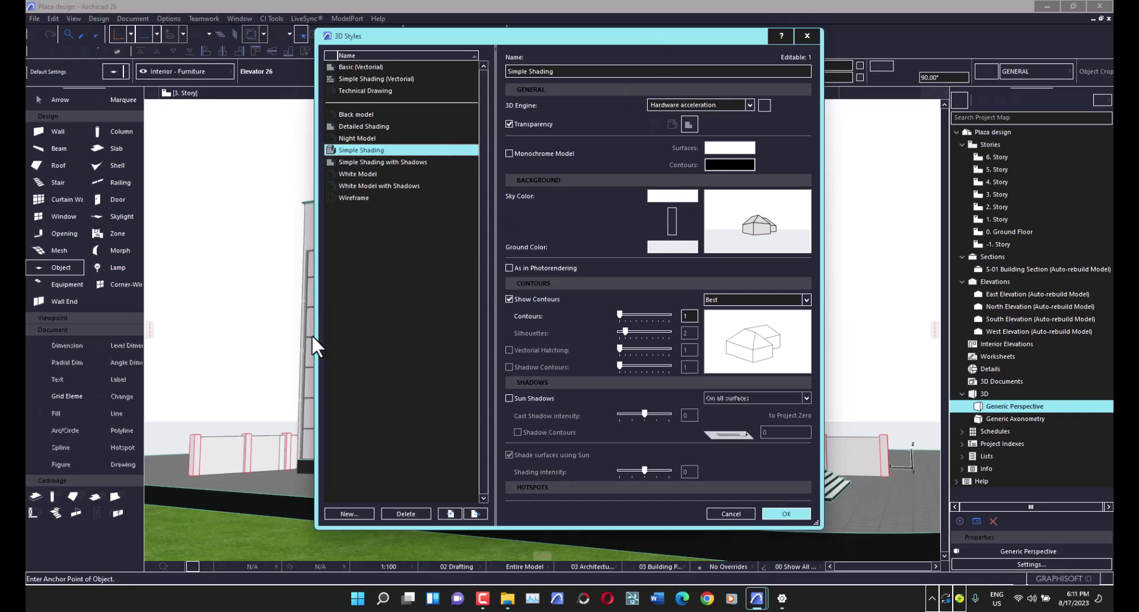
left_click(351, 508)
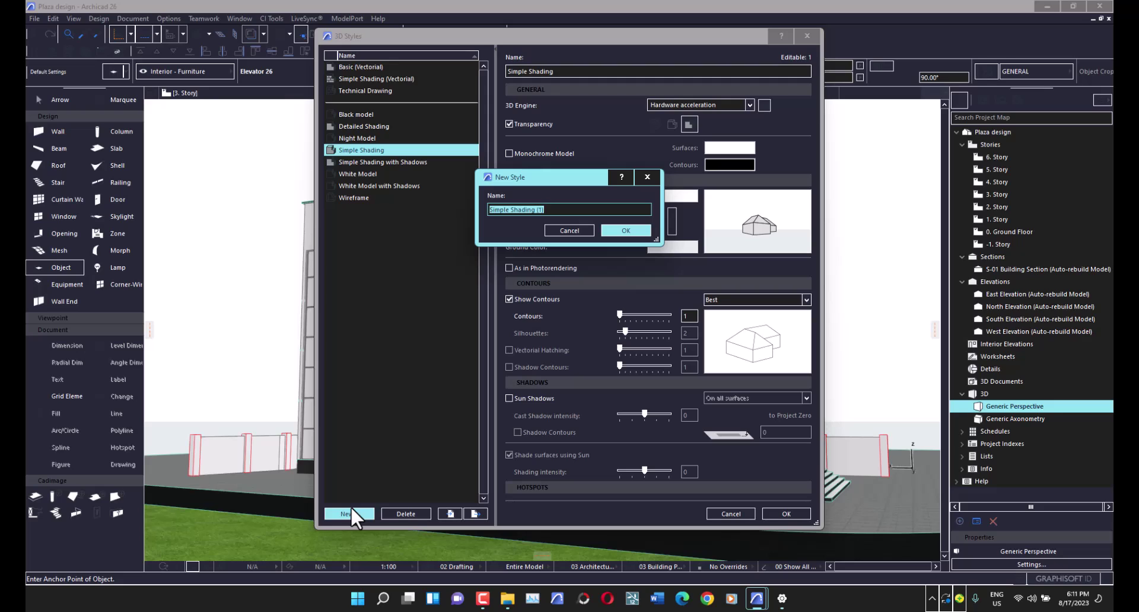
type("Dark mode")
key("Return")
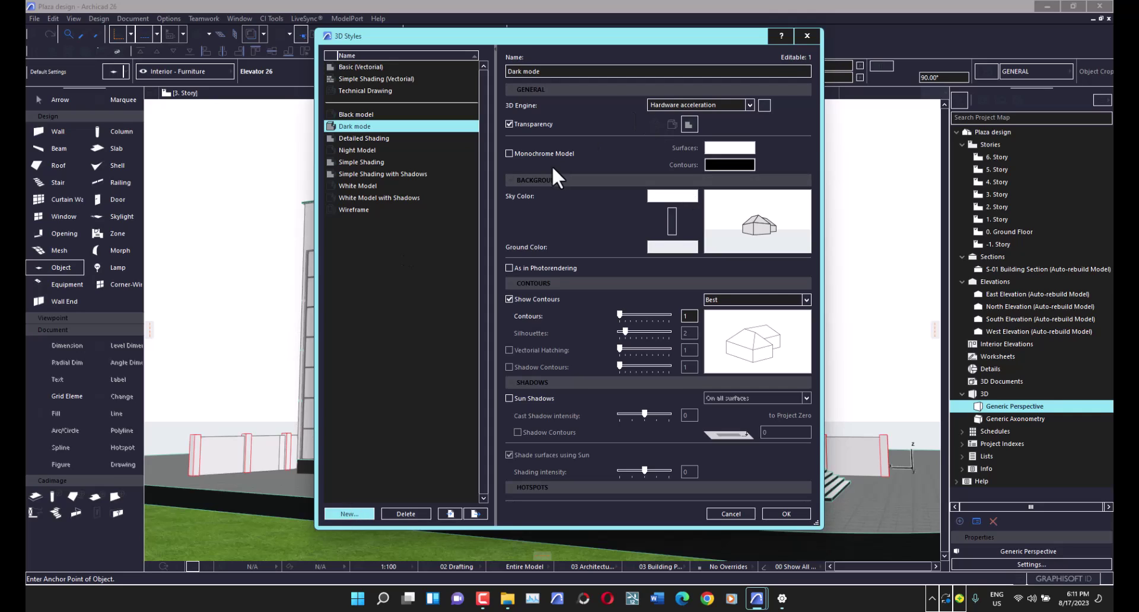
Make Dark mode a monochrome model with dark grey surfaces and light grey contours, and apply it
left_click(530, 154)
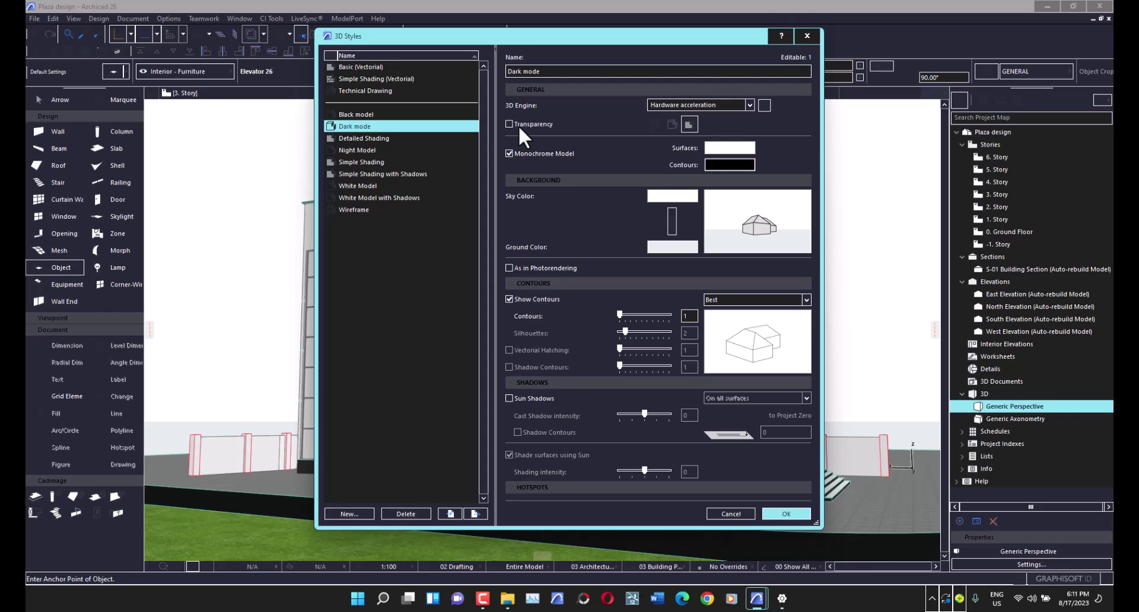
left_click(724, 149)
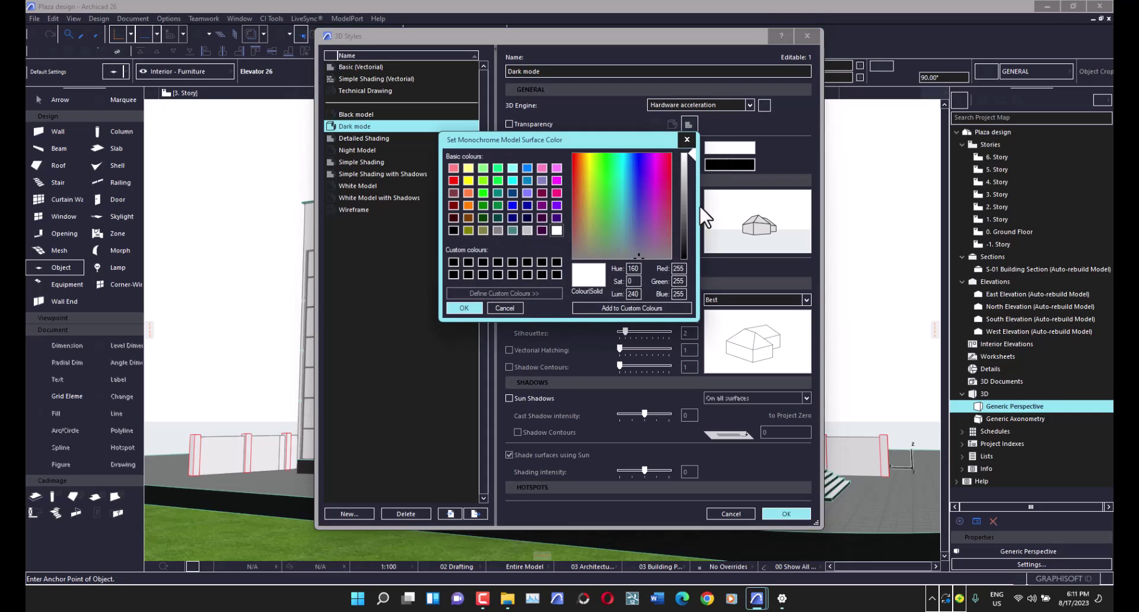
left_click_drag(683, 176, 700, 239)
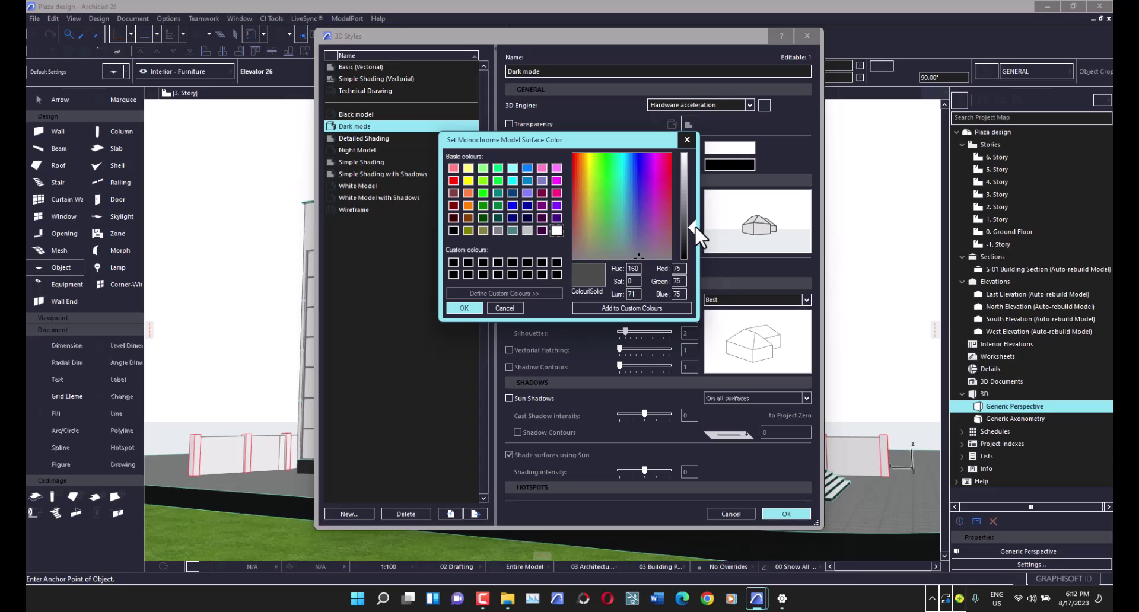
left_click(463, 307)
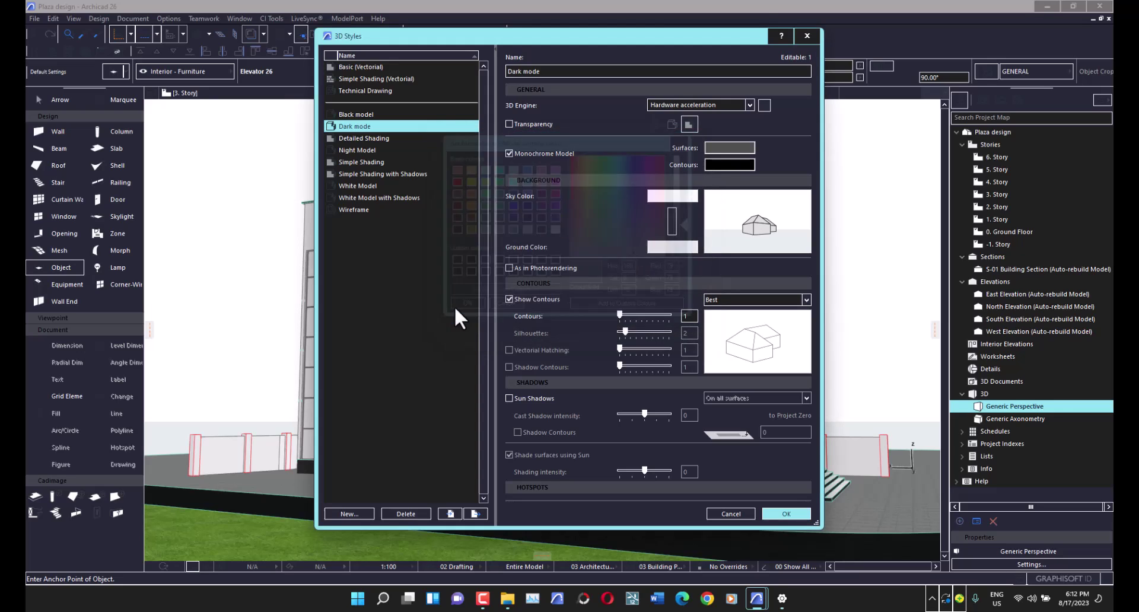
left_click(728, 165)
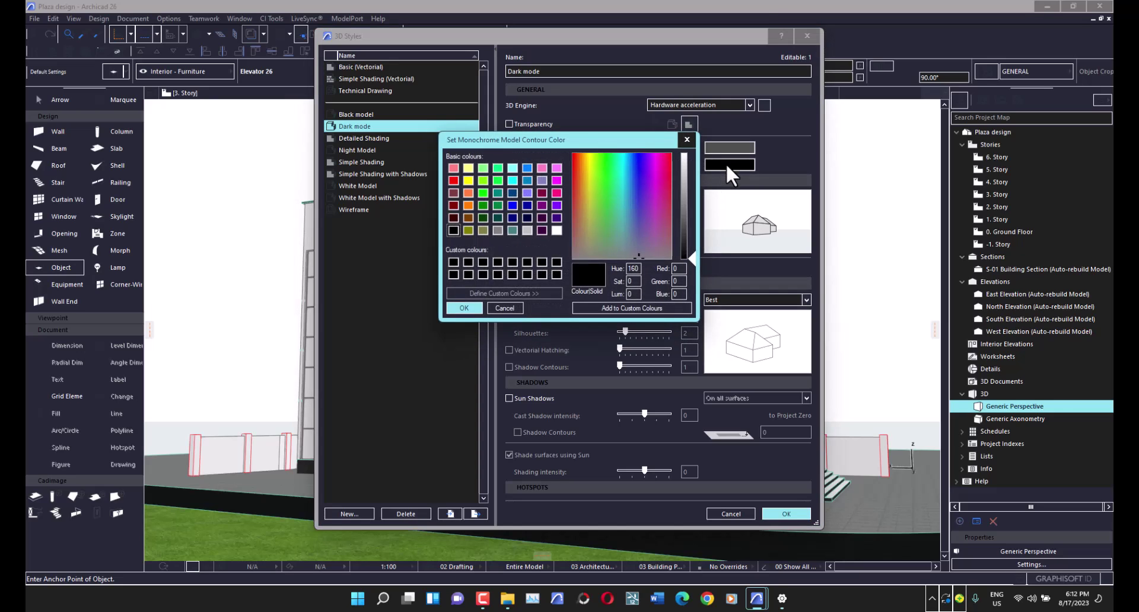
left_click_drag(687, 172, 687, 183)
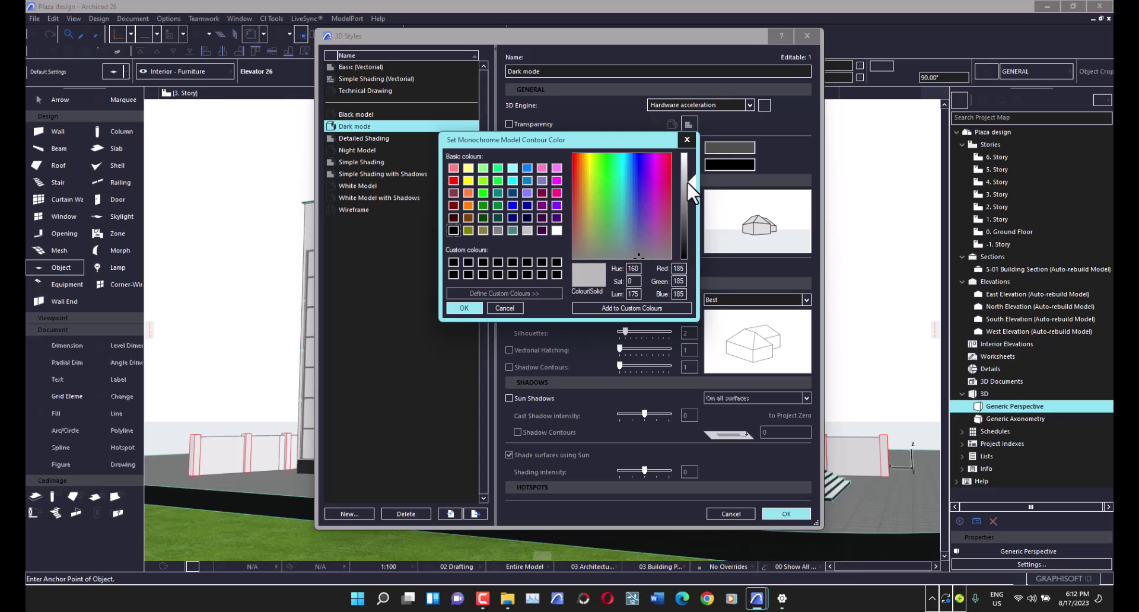
left_click(464, 308)
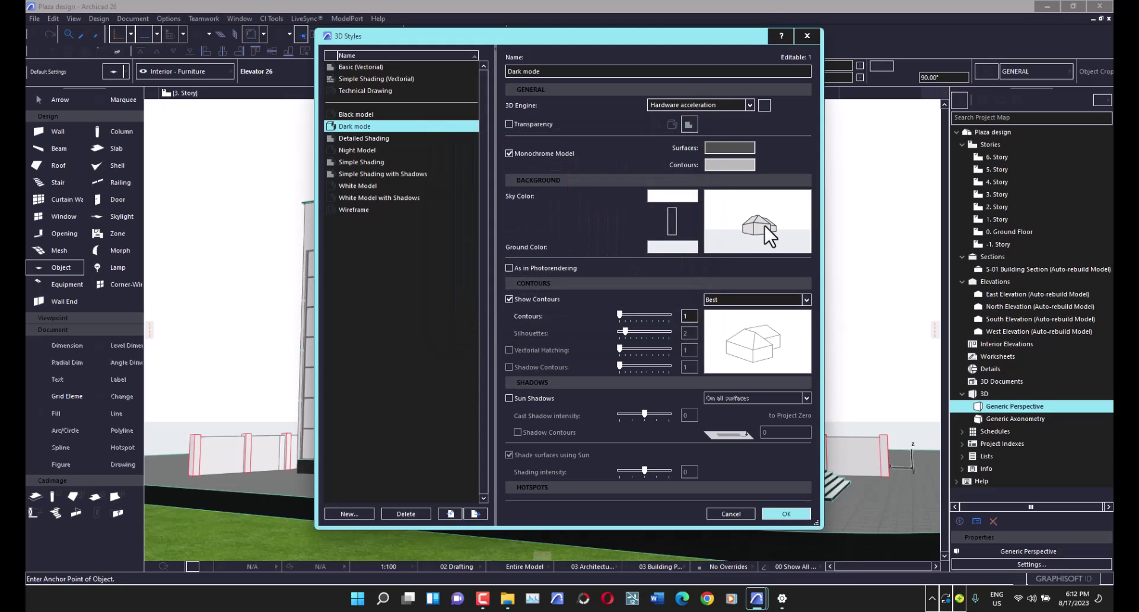
left_click(684, 198)
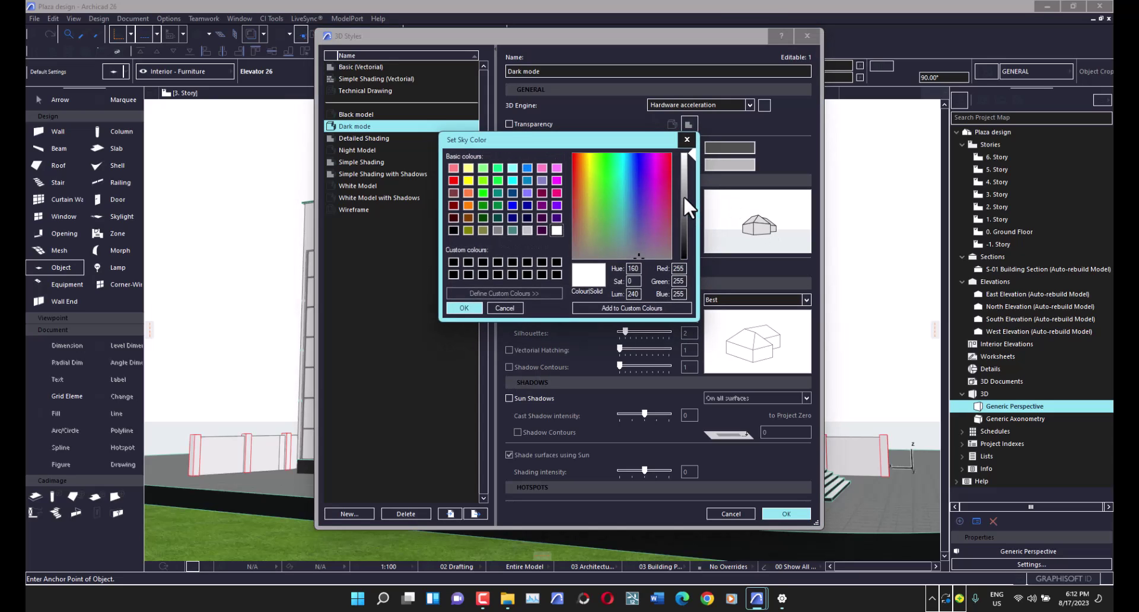
left_click(520, 307)
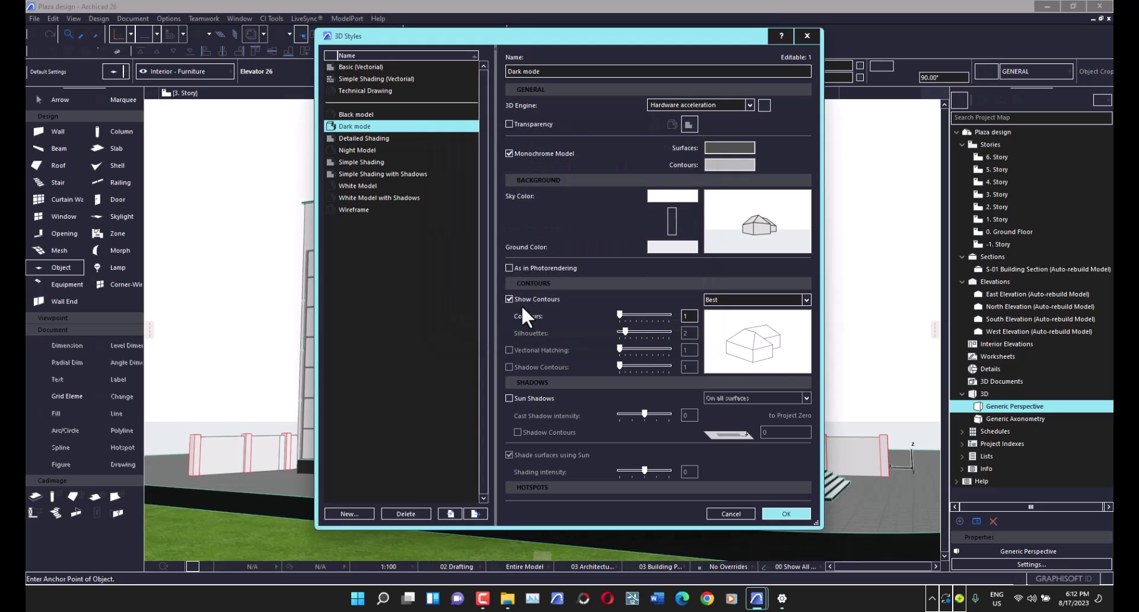
left_click(802, 513)
middle_click_drag(552, 451, 575, 449, "shift")
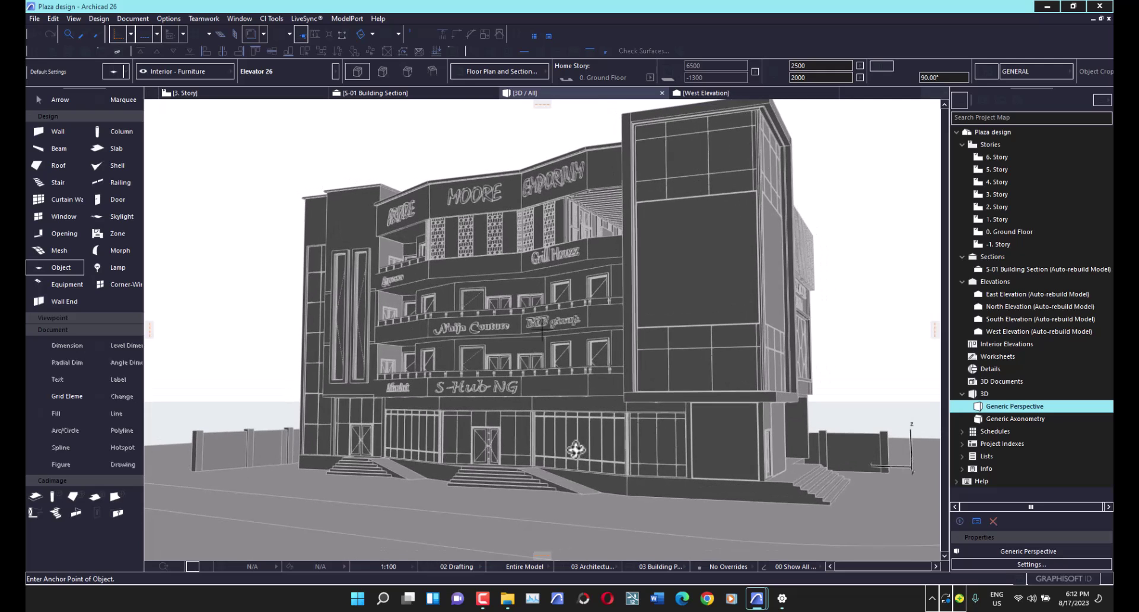
Set the Dark mode style's sky to near black and ground to dark slate, then apply it
right_click(414, 148)
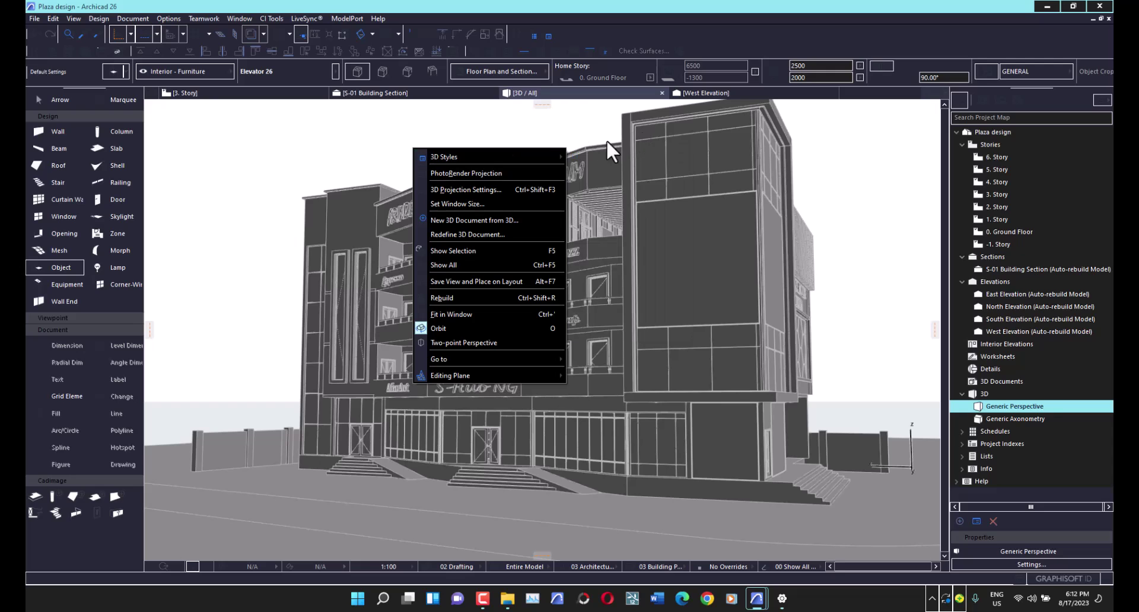
left_click(575, 153)
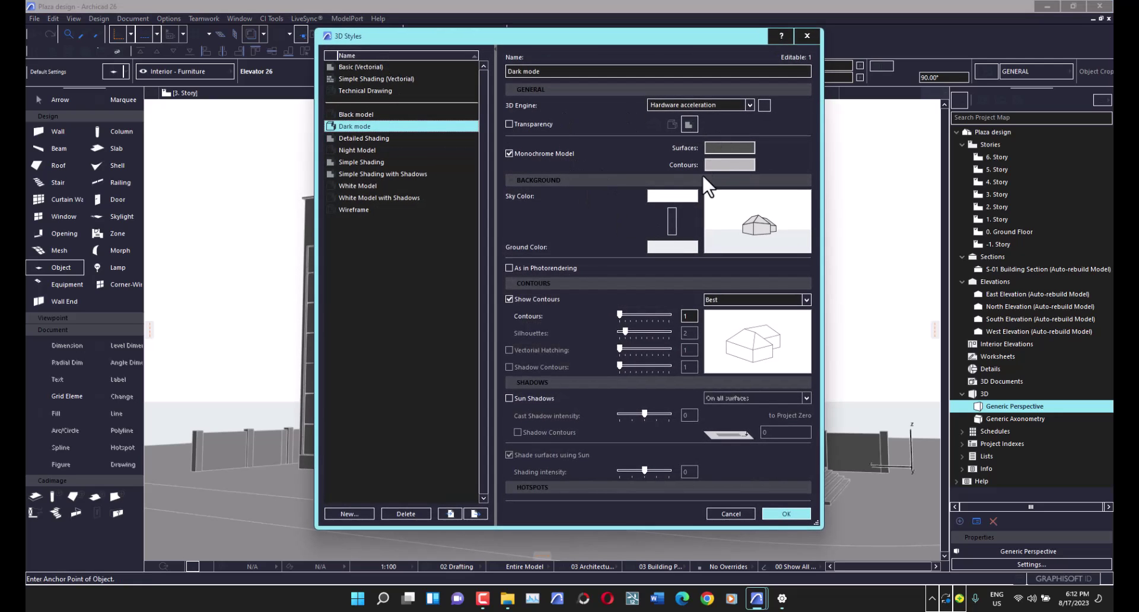
left_click(683, 199)
left_click_drag(683, 198, 690, 246)
left_click(466, 307)
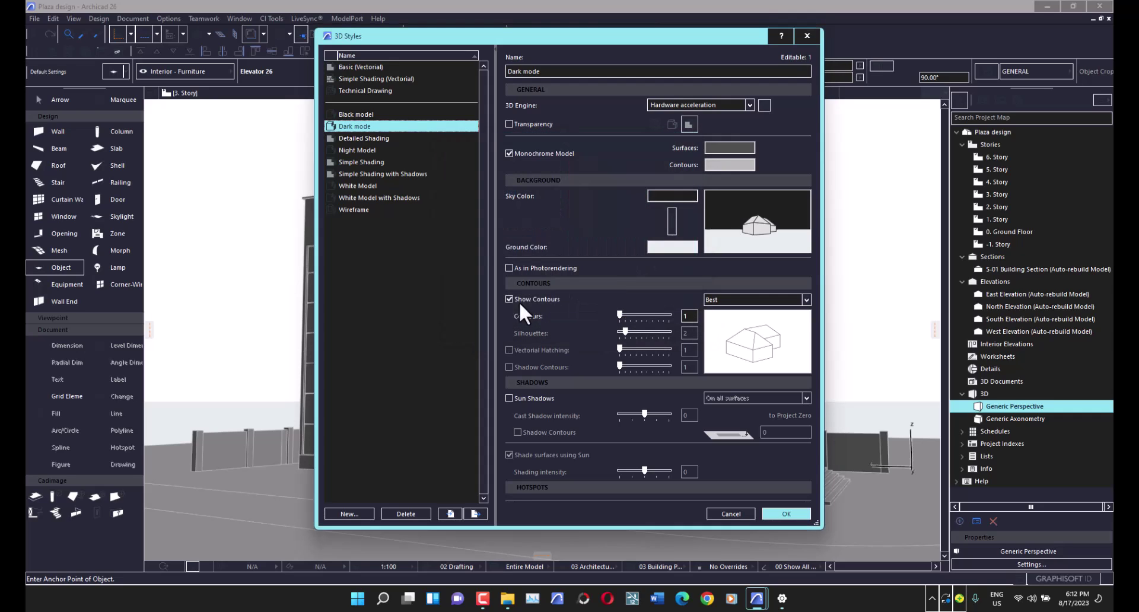
left_click(673, 245)
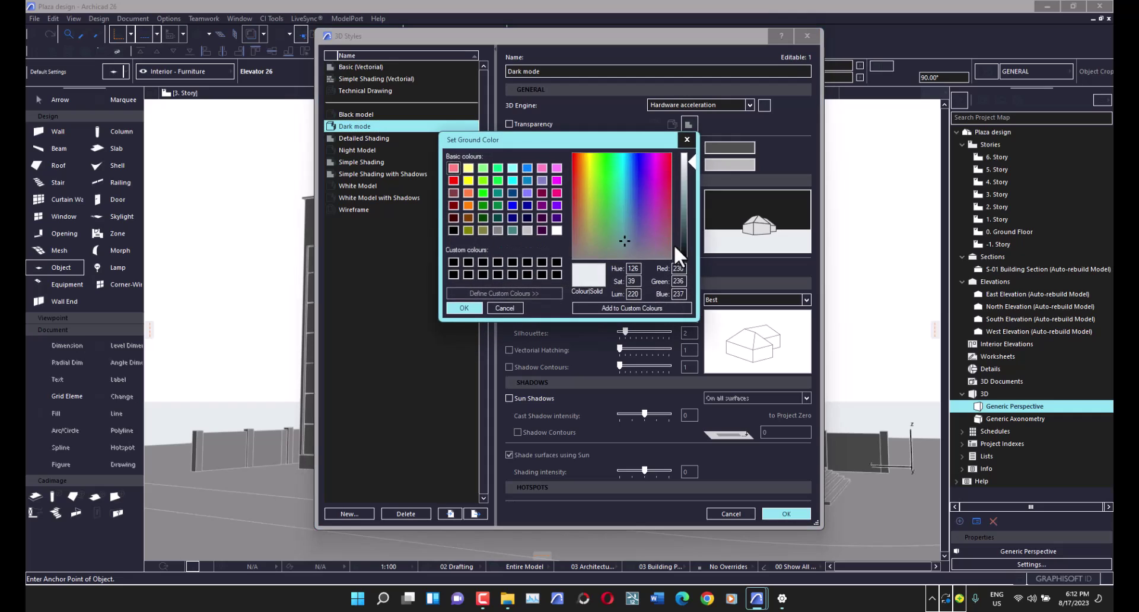
left_click_drag(681, 224, 688, 243)
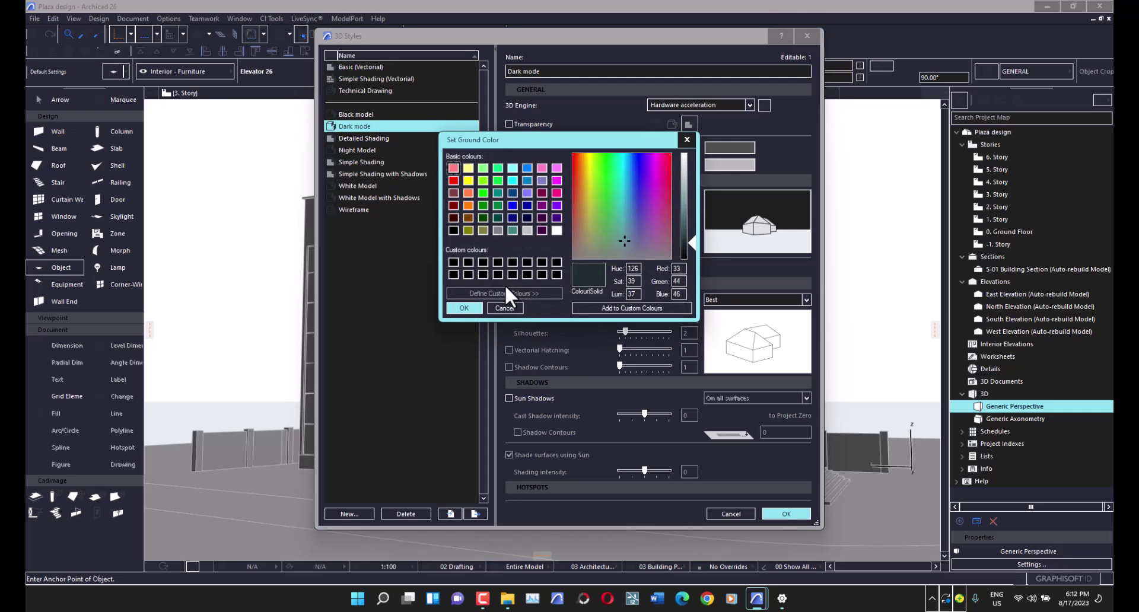
left_click(465, 307)
left_click(773, 514)
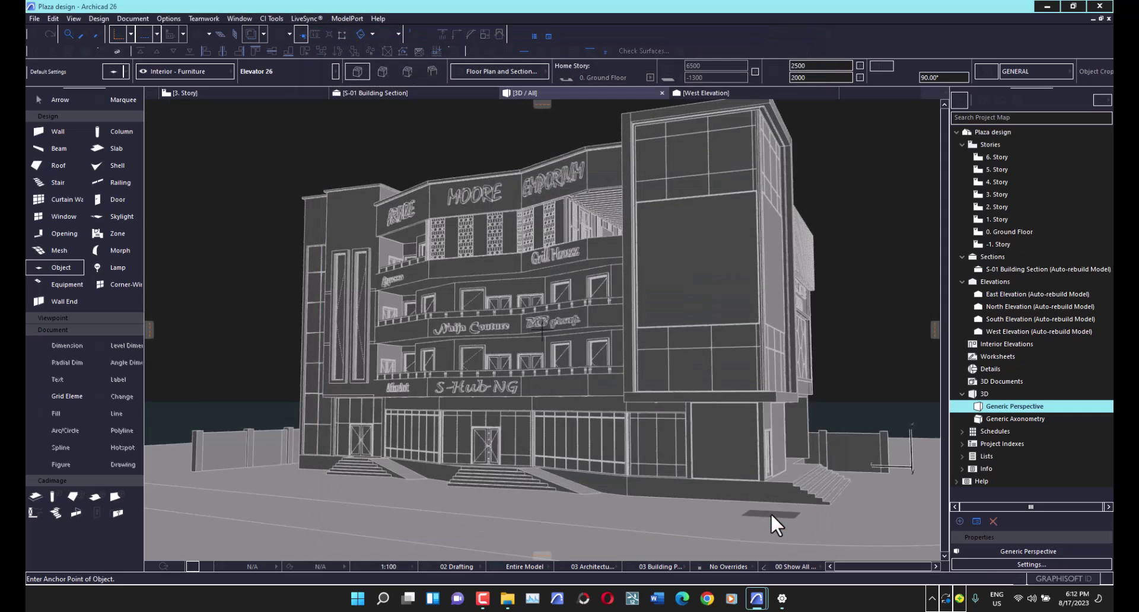